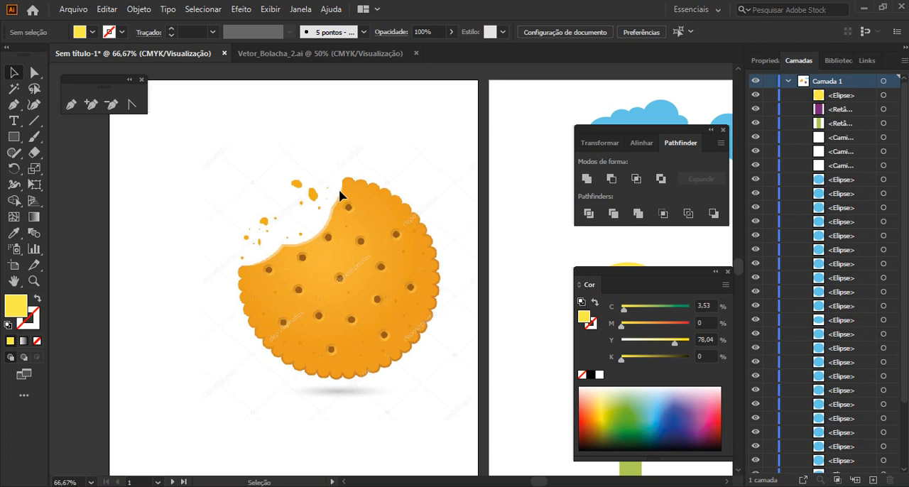
Start a Pen path at the cookie's upper bite corner, with no fill and a black stroke
{"action": "scroll", "coordinate": [339, 193], "scroll_direction": "up", "scroll_amount": 3}
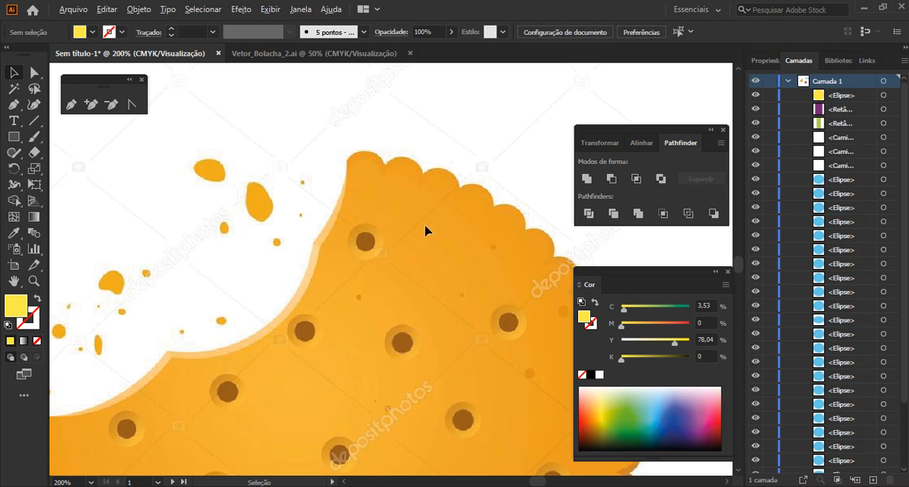
{"action": "left_click_drag", "start_coordinate": [432, 238], "coordinate": [266, 202]}
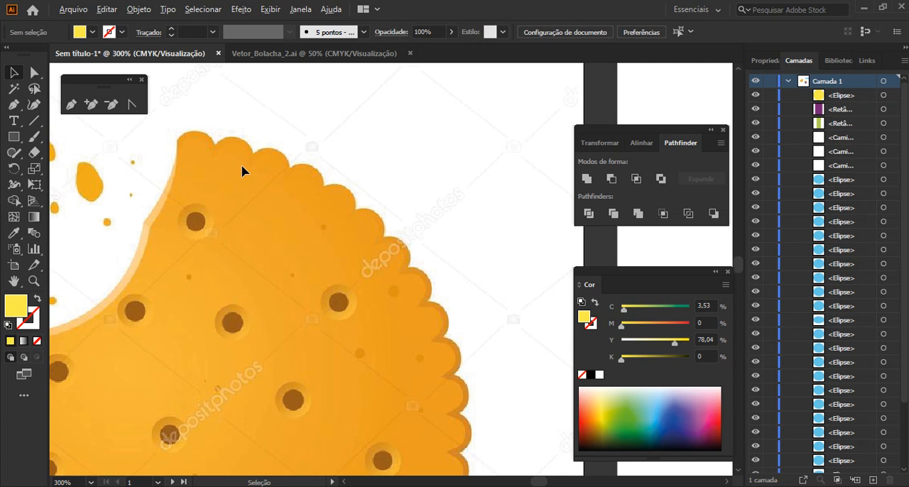
{"action": "scroll", "coordinate": [242, 167], "scroll_direction": "up", "scroll_amount": 1}
{"action": "left_click_drag", "start_coordinate": [242, 166], "coordinate": [242, 203]}
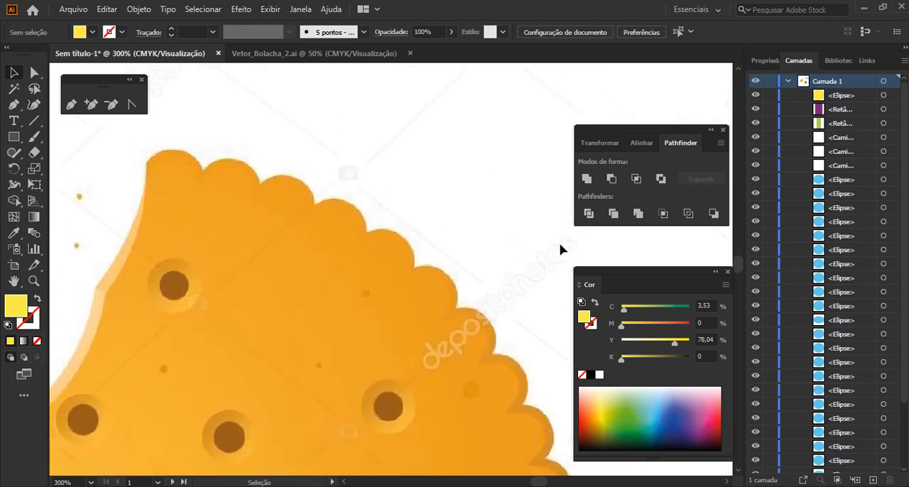
{"action": "left_click", "coordinate": [69, 106]}
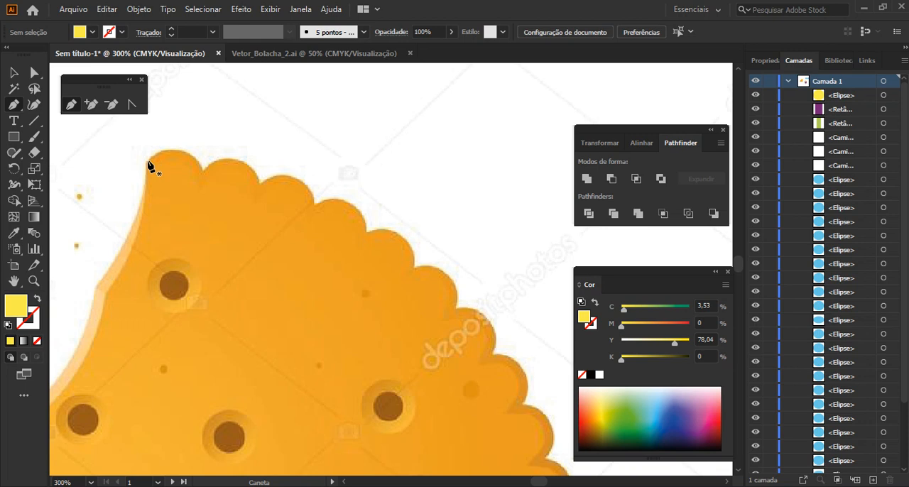
{"action": "left_click", "coordinate": [147, 162]}
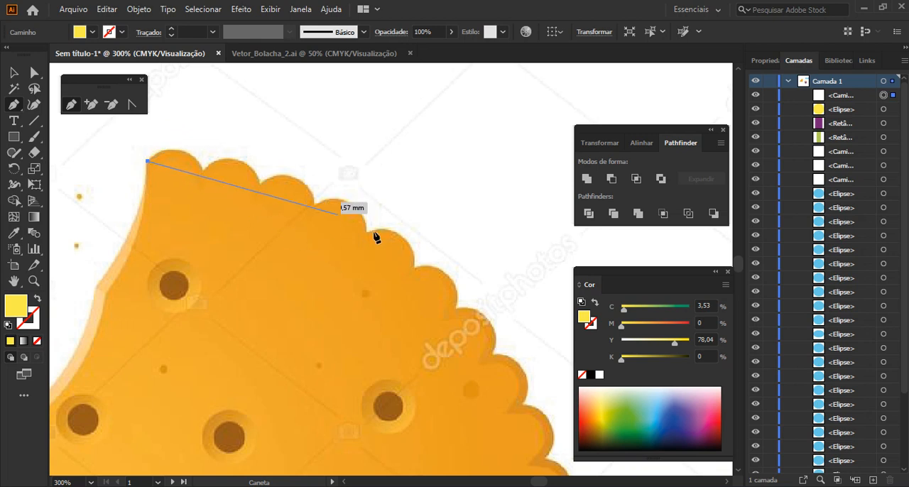
{"action": "left_click", "coordinate": [582, 375]}
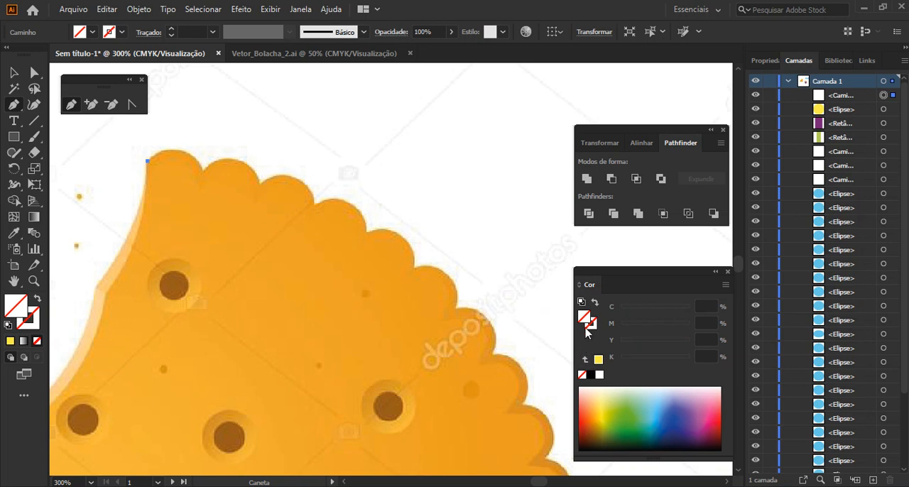
{"action": "left_click", "coordinate": [589, 375]}
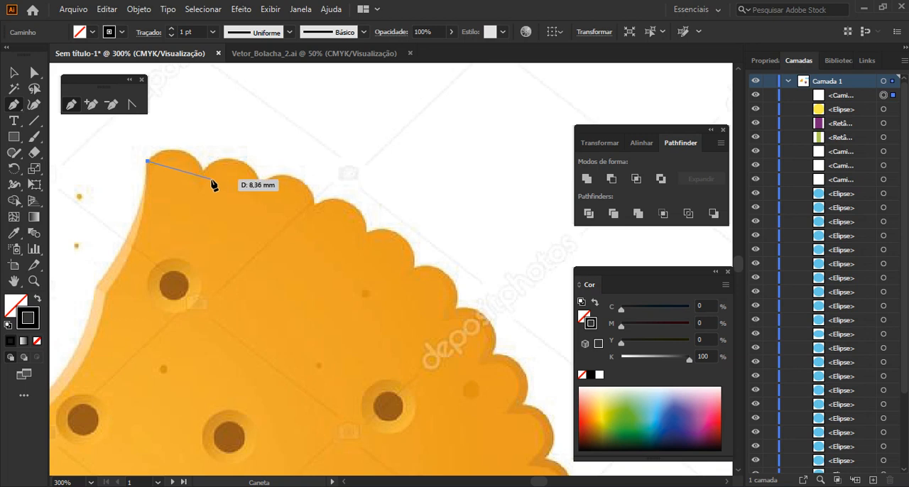
Trace the first scallop with a curved segment and break the end anchor's outgoing handle towards the second scallop
{"action": "scroll", "coordinate": [212, 183], "scroll_direction": "up", "scroll_amount": 1}
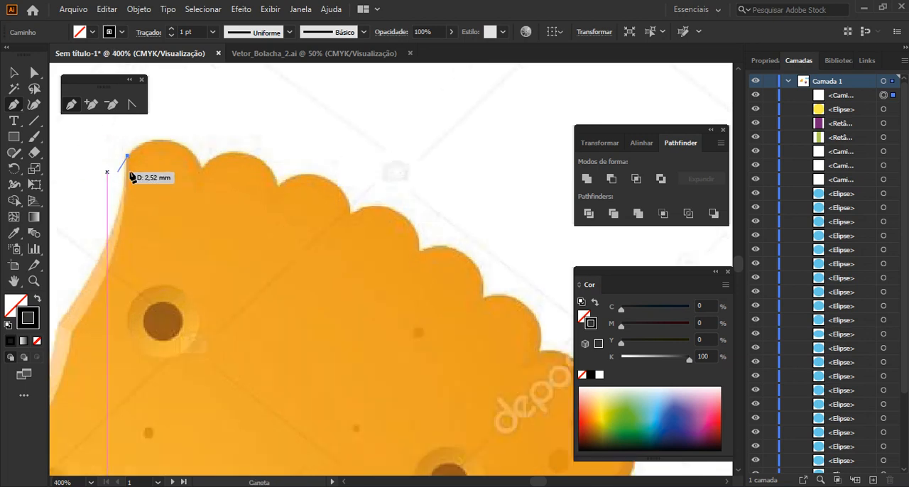
{"action": "left_click", "coordinate": [202, 170]}
{"action": "left_click_drag", "start_coordinate": [200, 170], "coordinate": [223, 224]}
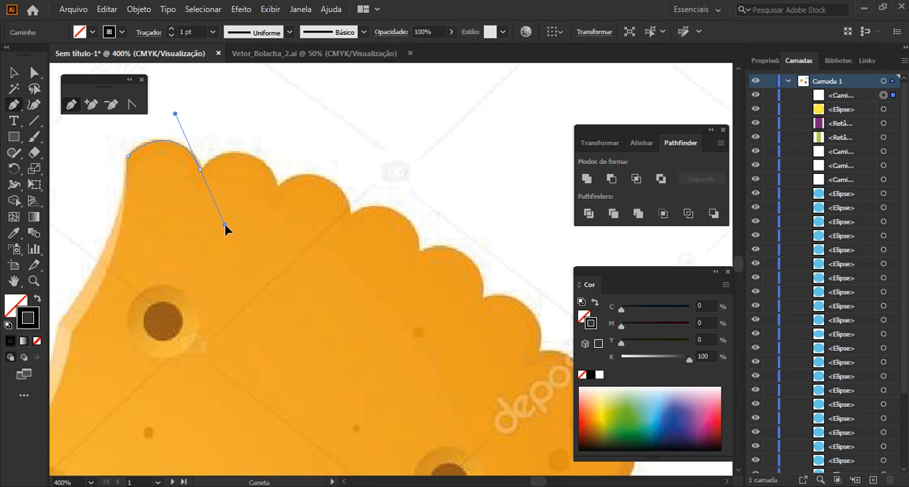
{"action": "left_click_drag", "start_coordinate": [224, 223], "coordinate": [225, 223]}
{"action": "left_click_drag", "start_coordinate": [225, 222], "coordinate": [227, 225]}
{"action": "left_click_drag", "start_coordinate": [226, 225], "coordinate": [225, 225]}
{"action": "left_click_drag", "start_coordinate": [226, 226], "coordinate": [226, 226]}
{"action": "left_click_drag", "start_coordinate": [226, 224], "coordinate": [211, 160]}
{"action": "left_click_drag", "start_coordinate": [211, 157], "coordinate": [210, 157]}
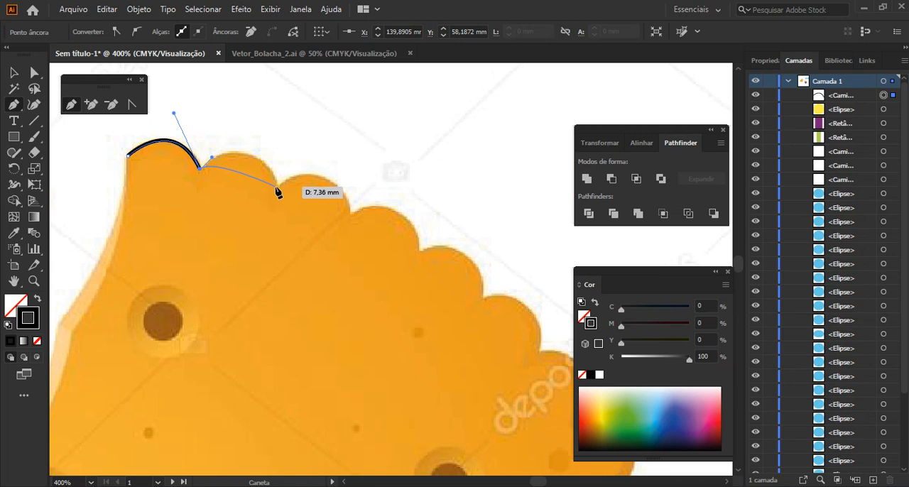
Continue the path along the second to sixth scallops, redirecting each anchor's outgoing handle to keep the notches sharp
{"action": "mouse_move", "coordinate": [279, 187]}
{"action": "left_mouse_down"}
{"action": "mouse_move", "coordinate": [303, 215]}
{"action": "mouse_move", "coordinate": [302, 248]}
{"action": "mouse_move", "coordinate": [310, 227]}
{"action": "mouse_move", "coordinate": [313, 236]}
{"action": "mouse_move", "coordinate": [283, 247]}
{"action": "mouse_move", "coordinate": [310, 240]}
{"action": "mouse_move", "coordinate": [301, 247]}
{"action": "mouse_move", "coordinate": [290, 176]}
{"action": "left_mouse_up"}
{"action": "mouse_move", "coordinate": [349, 213]}
{"action": "left_mouse_down"}
{"action": "mouse_move", "coordinate": [355, 258]}
{"action": "mouse_move", "coordinate": [367, 268]}
{"action": "mouse_move", "coordinate": [358, 272]}
{"action": "mouse_move", "coordinate": [360, 208]}
{"action": "left_mouse_up"}
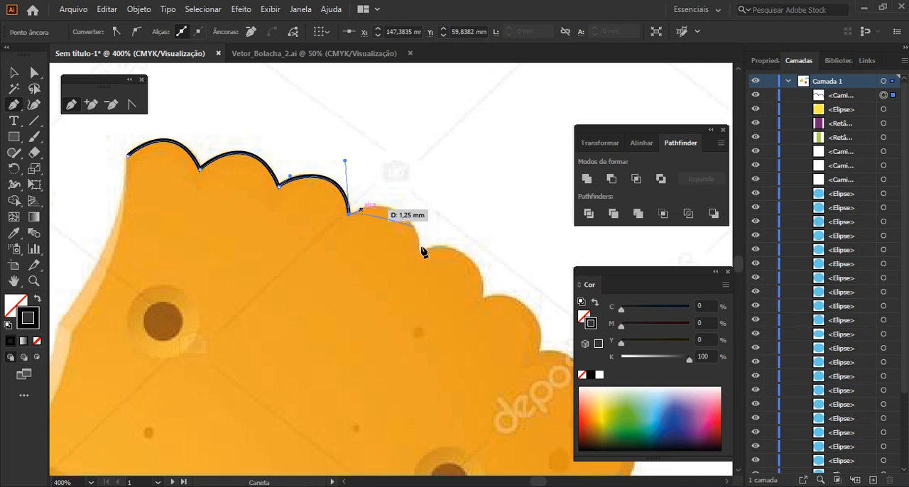
{"action": "mouse_move", "coordinate": [419, 249]}
{"action": "left_mouse_down"}
{"action": "mouse_move", "coordinate": [441, 296]}
{"action": "mouse_move", "coordinate": [422, 308]}
{"action": "mouse_move", "coordinate": [434, 254]}
{"action": "left_mouse_up"}
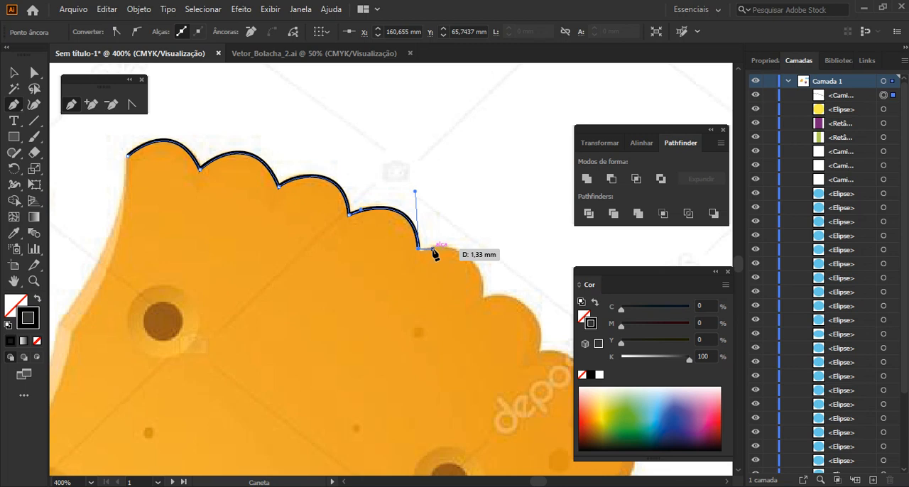
{"action": "key", "text": "space"}
{"action": "left_click_drag", "start_coordinate": [500, 306], "coordinate": [278, 292]}
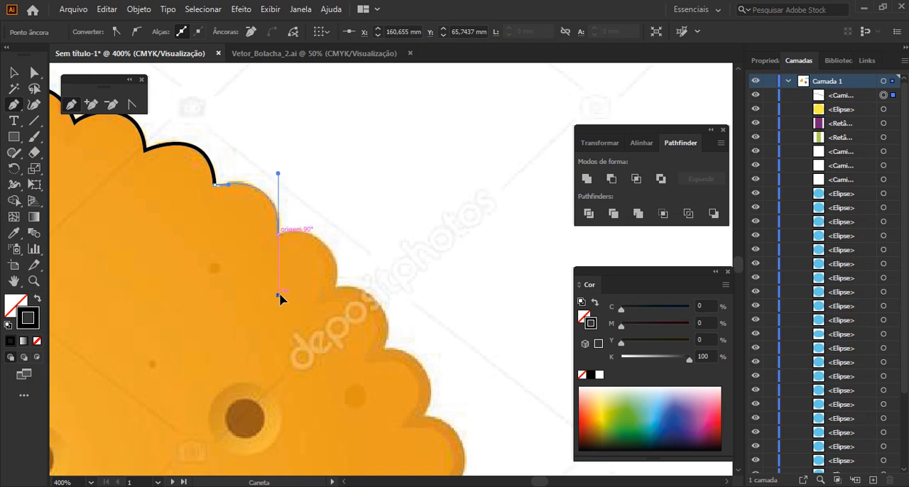
{"action": "left_click", "coordinate": [284, 230]}
{"action": "mouse_move", "coordinate": [335, 286]}
{"action": "left_mouse_down"}
{"action": "mouse_move", "coordinate": [339, 351]}
{"action": "mouse_move", "coordinate": [331, 352]}
{"action": "mouse_move", "coordinate": [342, 286]}
{"action": "left_mouse_up"}
Trace the seventh and eighth scallops without redirecting their outgoing handles, and close the path at the starting anchor
{"action": "left_click_drag", "start_coordinate": [382, 350], "coordinate": [358, 409]}
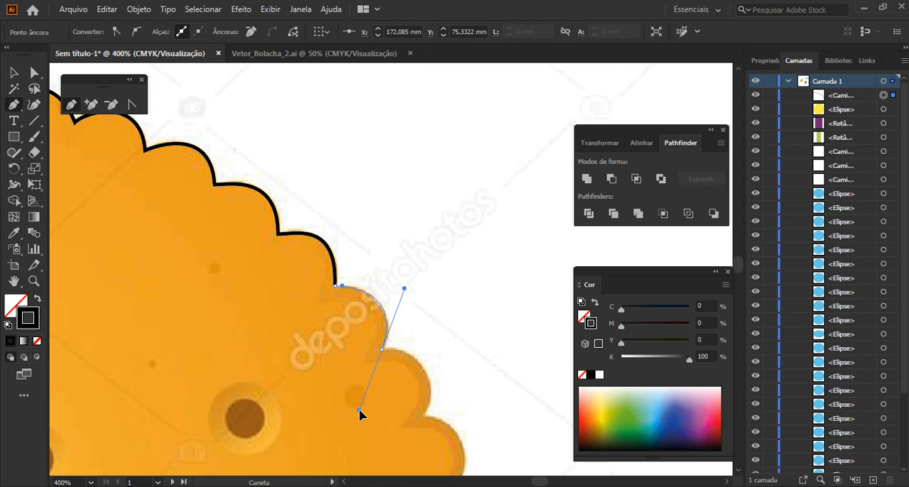
{"action": "left_click_drag", "start_coordinate": [359, 408], "coordinate": [357, 411]}
{"action": "left_click_drag", "start_coordinate": [357, 413], "coordinate": [357, 414]}
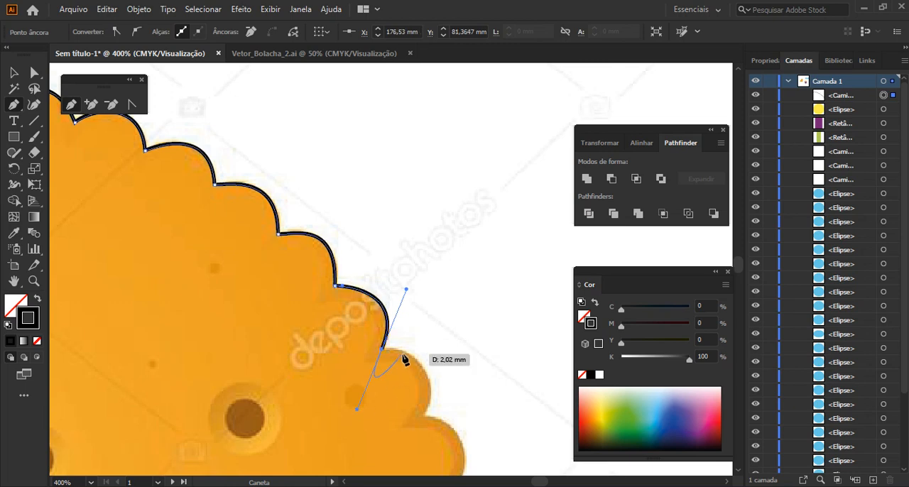
{"action": "scroll", "coordinate": [401, 357], "scroll_direction": "down", "scroll_amount": 1}
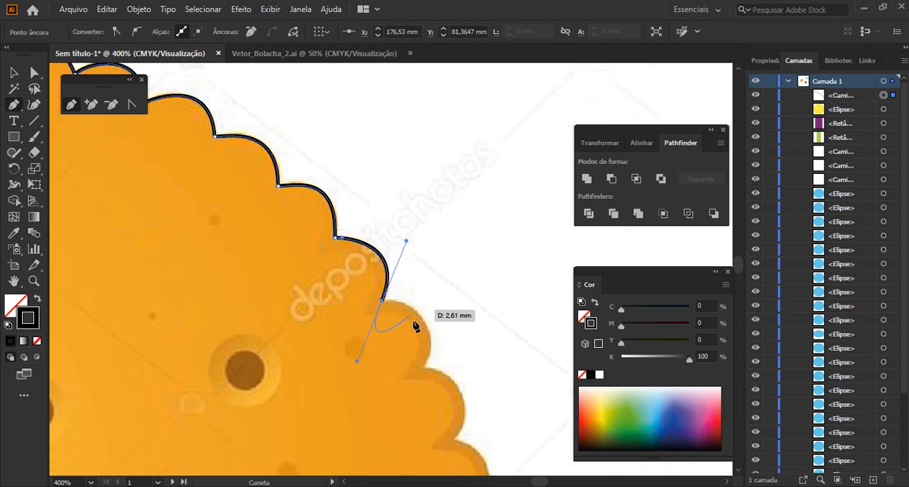
{"action": "mouse_move", "coordinate": [423, 367]}
{"action": "left_mouse_down"}
{"action": "mouse_move", "coordinate": [398, 418]}
{"action": "mouse_move", "coordinate": [367, 421]}
{"action": "mouse_move", "coordinate": [389, 449]}
{"action": "left_mouse_up"}
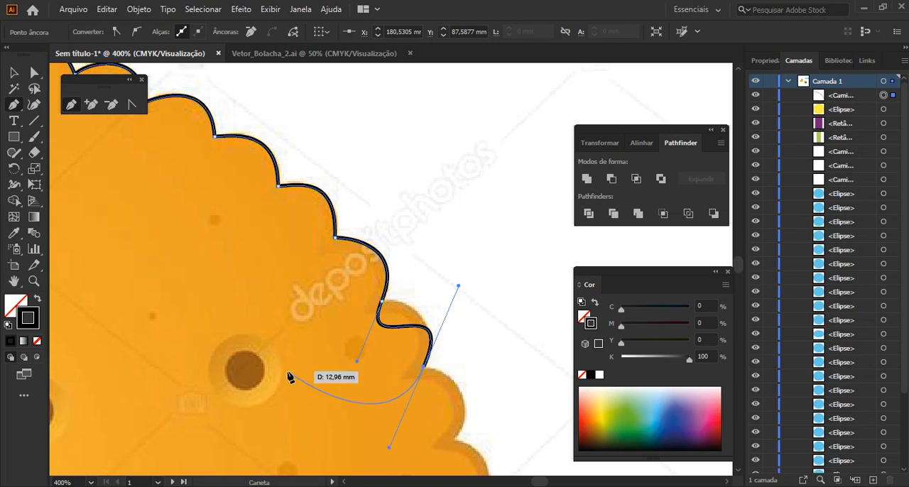
{"action": "scroll", "coordinate": [287, 377], "scroll_direction": "down", "scroll_amount": 3}
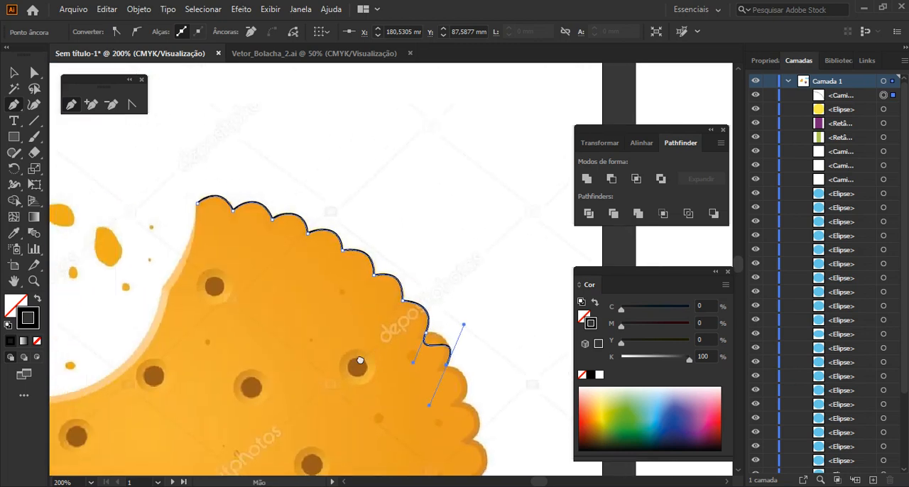
{"action": "mouse_move", "coordinate": [196, 202]}
{"action": "left_mouse_down"}
{"action": "mouse_move", "coordinate": [191, 225]}
{"action": "mouse_move", "coordinate": [203, 182]}
{"action": "mouse_move", "coordinate": [195, 175]}
{"action": "left_mouse_up"}
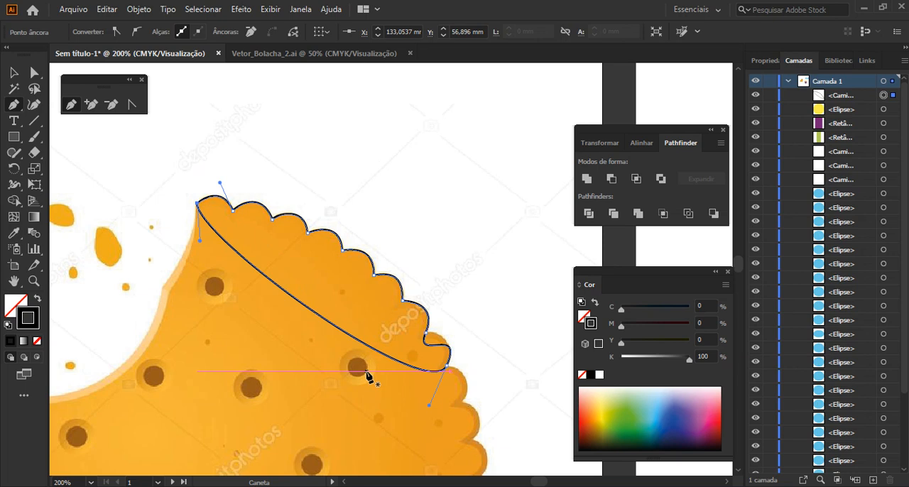
Correct the eighth scallop by breaking its starting anchor's handle with the Anchor Point tool and adjusting both handles to the cookie's edge
{"action": "scroll", "coordinate": [476, 355], "scroll_direction": "up", "scroll_amount": 3}
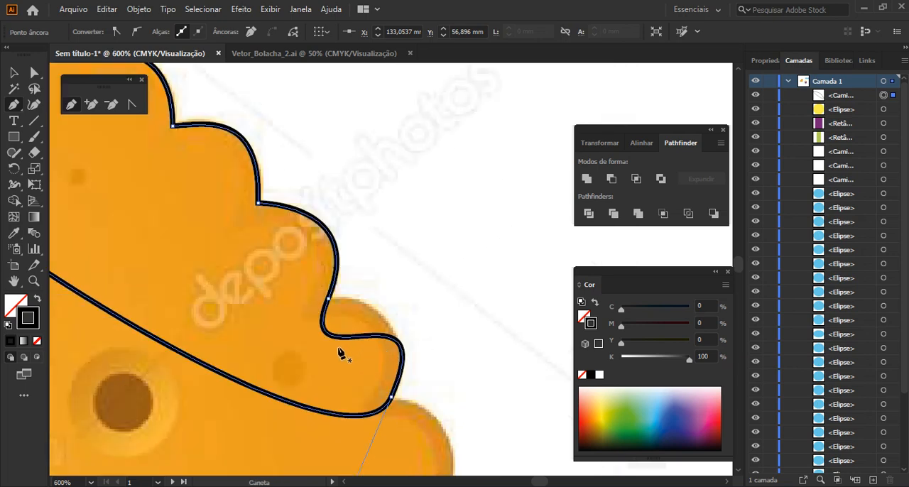
{"action": "left_click", "coordinate": [34, 72]}
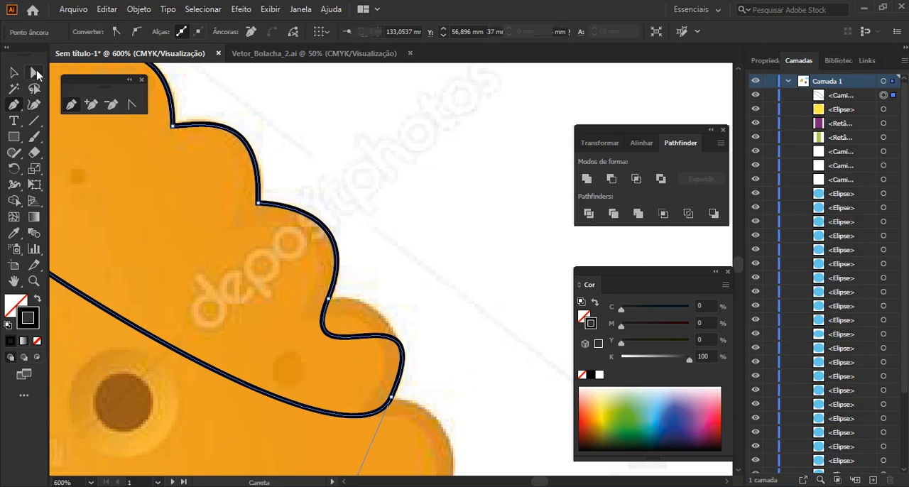
{"action": "left_click", "coordinate": [327, 298]}
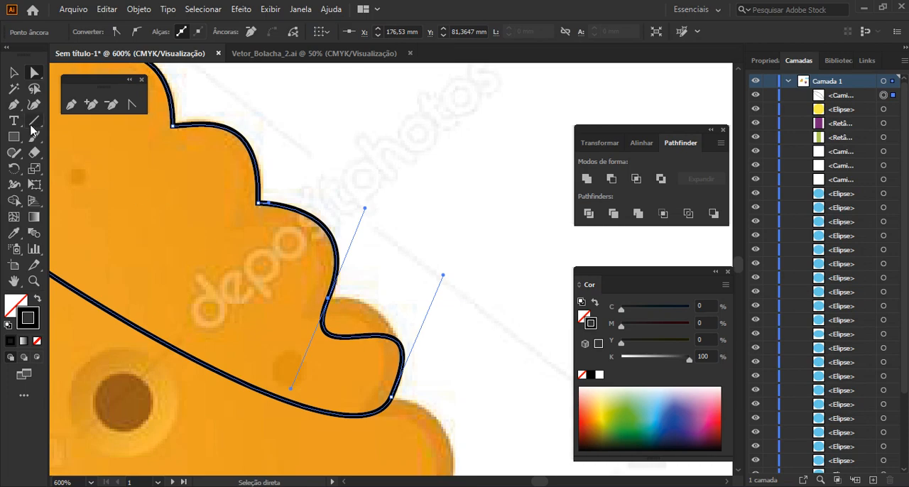
{"action": "left_click", "coordinate": [130, 105]}
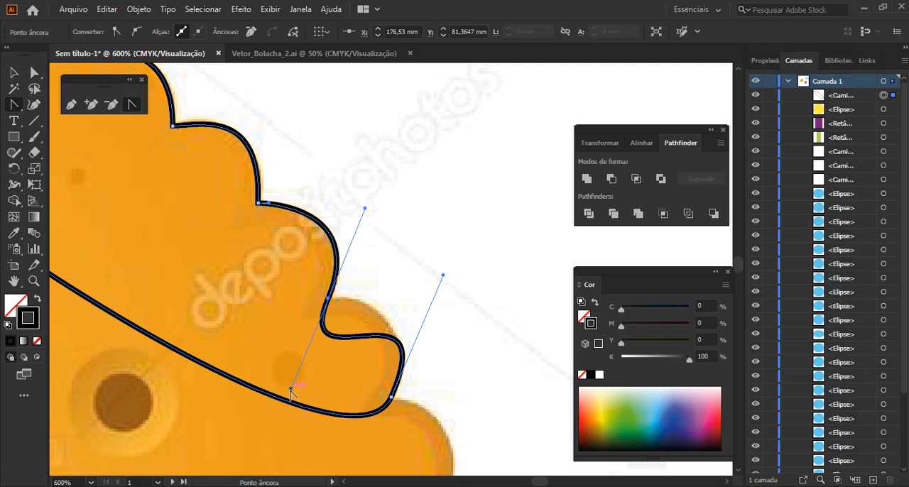
{"action": "mouse_move", "coordinate": [347, 335]}
{"action": "left_mouse_down"}
{"action": "mouse_move", "coordinate": [371, 289]}
{"action": "mouse_move", "coordinate": [355, 298]}
{"action": "left_mouse_up"}
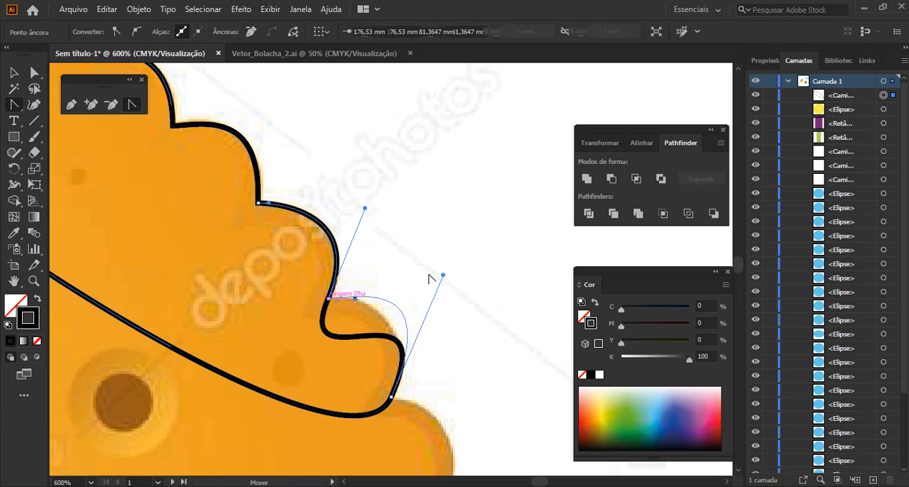
{"action": "mouse_move", "coordinate": [443, 275]}
{"action": "left_mouse_down"}
{"action": "mouse_move", "coordinate": [414, 291]}
{"action": "mouse_move", "coordinate": [414, 314]}
{"action": "mouse_move", "coordinate": [429, 314]}
{"action": "left_mouse_up"}
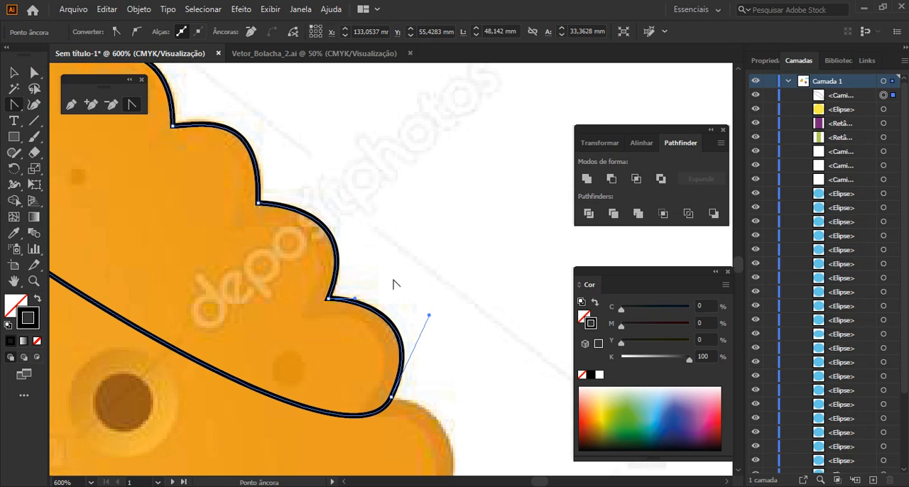
Reshape the sixth scallop by adjusting both of its curve handles so the path follows the cookie's edge more closely
{"action": "scroll", "coordinate": [395, 283], "scroll_direction": "down", "scroll_amount": 2}
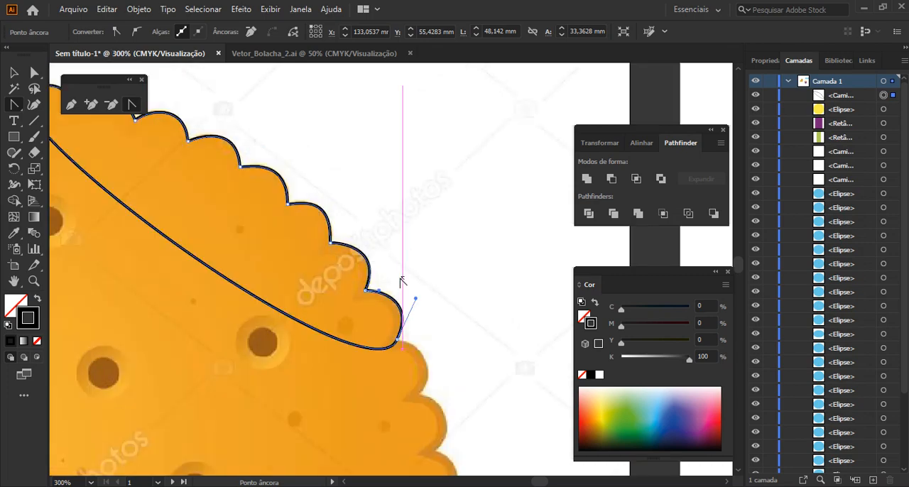
{"action": "left_click_drag", "start_coordinate": [267, 191], "coordinate": [406, 242]}
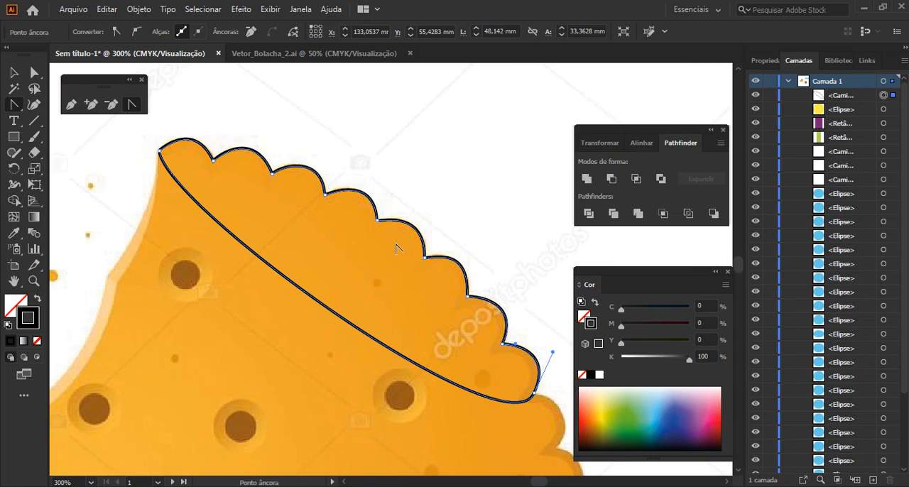
{"action": "scroll", "coordinate": [485, 266], "scroll_direction": "up", "scroll_amount": 2}
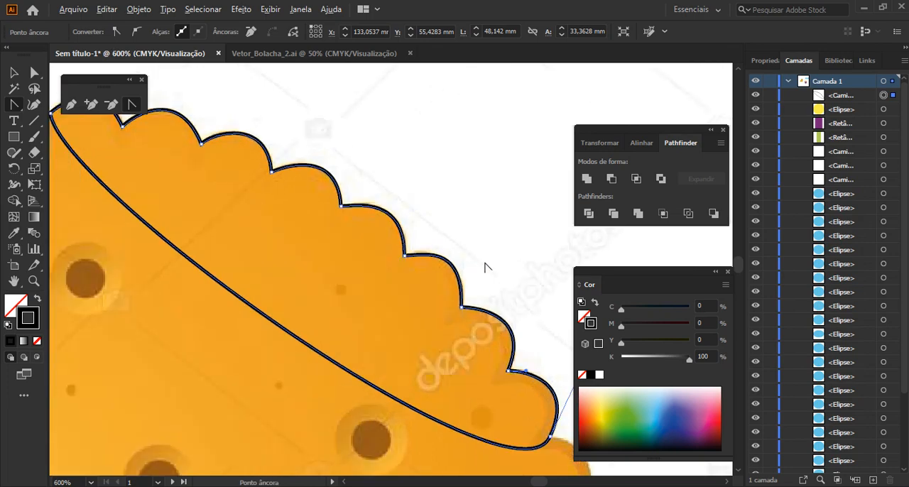
{"action": "scroll", "coordinate": [484, 266], "scroll_direction": "up", "scroll_amount": 2}
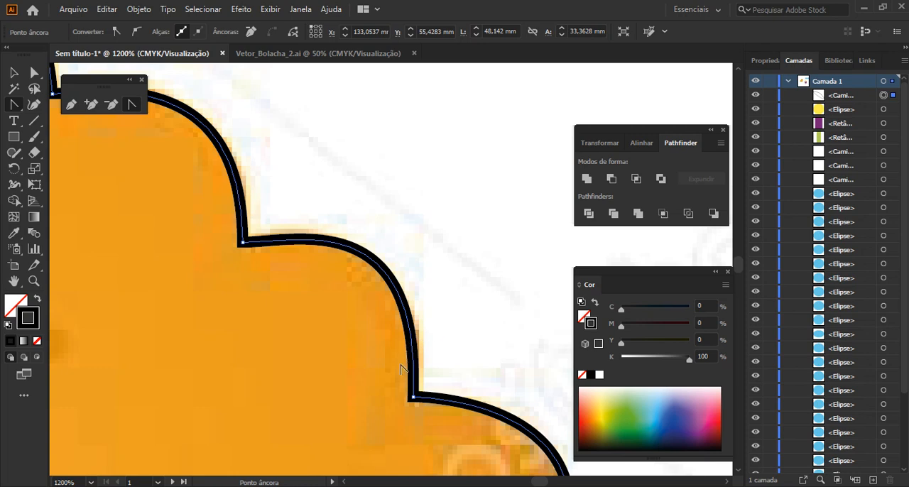
{"action": "left_click", "coordinate": [416, 348]}
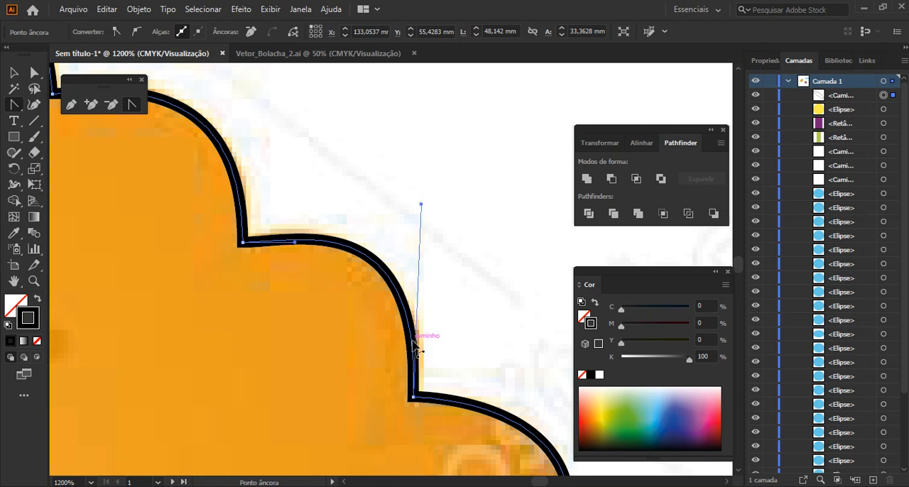
{"action": "left_click_drag", "start_coordinate": [421, 205], "coordinate": [452, 229]}
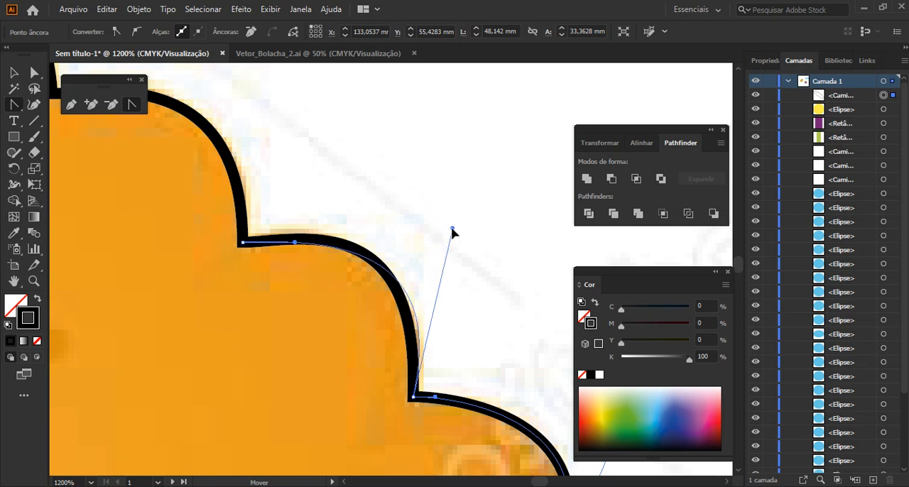
{"action": "left_click_drag", "start_coordinate": [295, 243], "coordinate": [281, 216]}
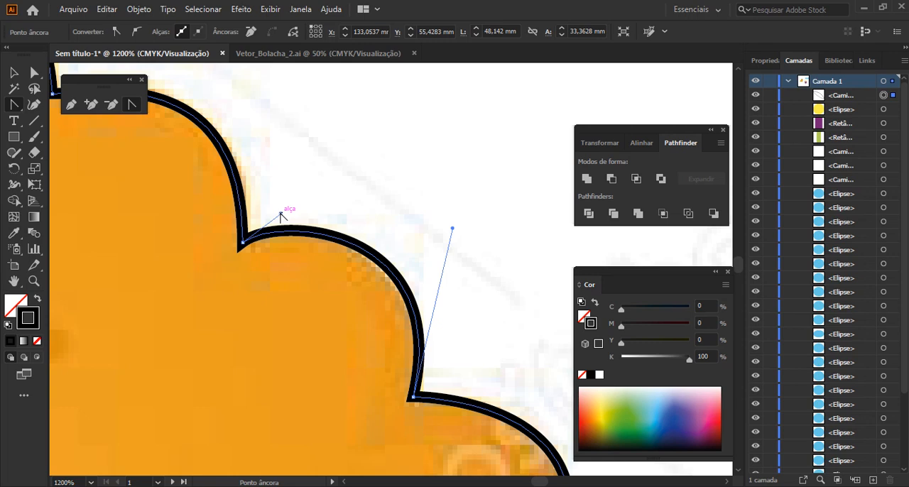
Switch to the Vetor_Bolacha_2.ai document with the Selection tool active to examine the finished cookie's outline
{"action": "scroll", "coordinate": [281, 213], "scroll_direction": "down", "scroll_amount": 2}
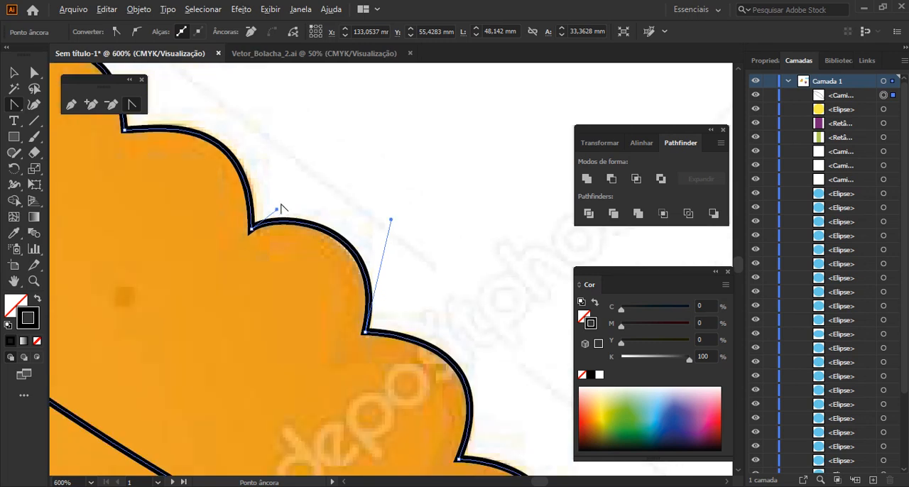
{"action": "scroll", "coordinate": [281, 209], "scroll_direction": "down", "scroll_amount": 3}
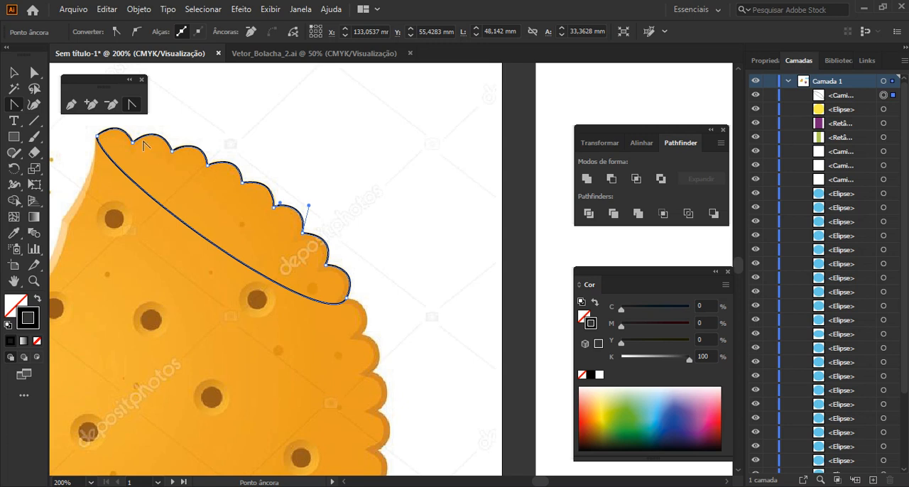
{"action": "left_click", "coordinate": [14, 72]}
{"action": "left_click", "coordinate": [275, 55]}
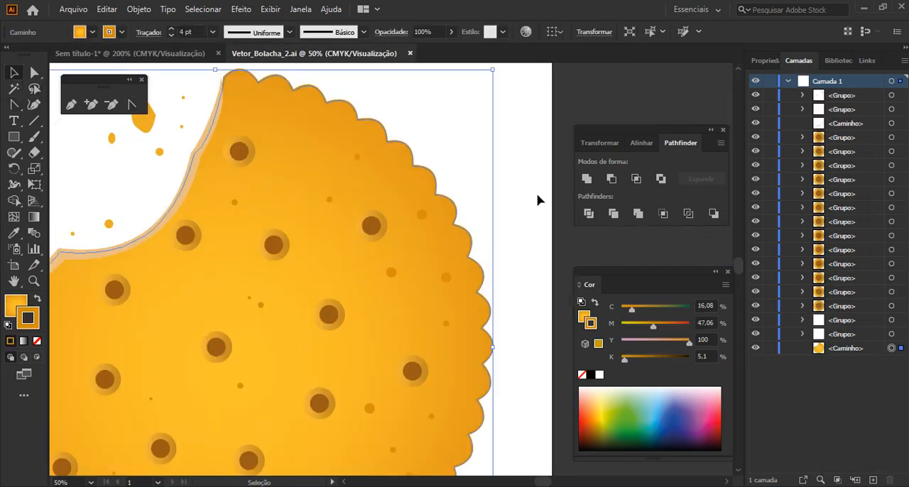
Try moving the scalloped cookie body away from its holes, crumbs and bite edge, and undo the move
{"action": "left_click", "coordinate": [537, 200]}
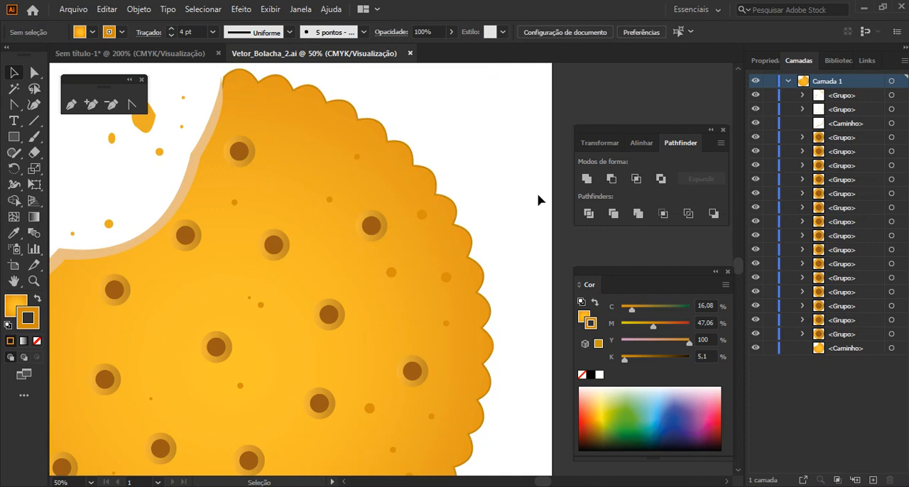
{"action": "scroll", "coordinate": [527, 204], "scroll_direction": "down", "scroll_amount": 1}
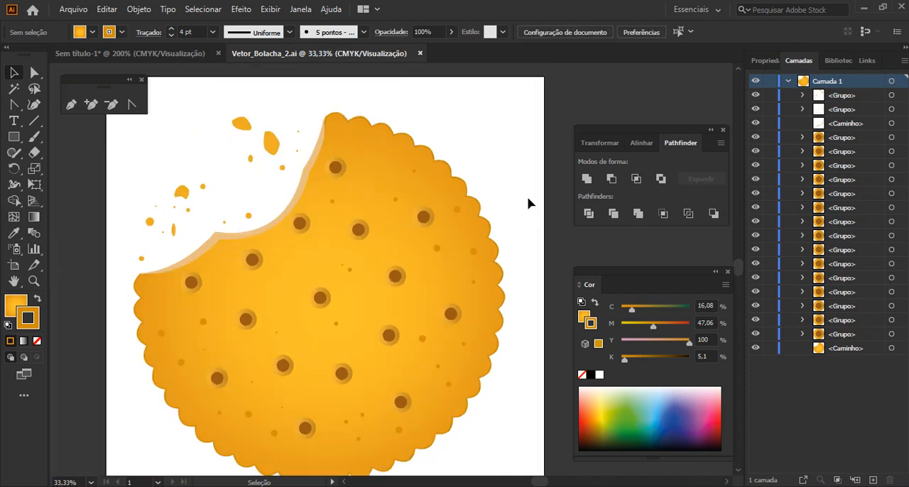
{"action": "left_click_drag", "start_coordinate": [429, 153], "coordinate": [465, 140]}
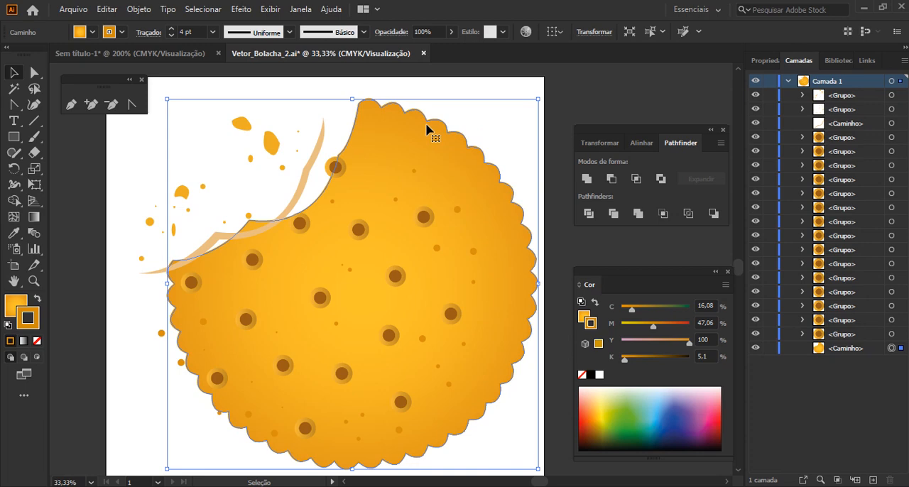
{"action": "key", "text": "ctrl+z"}
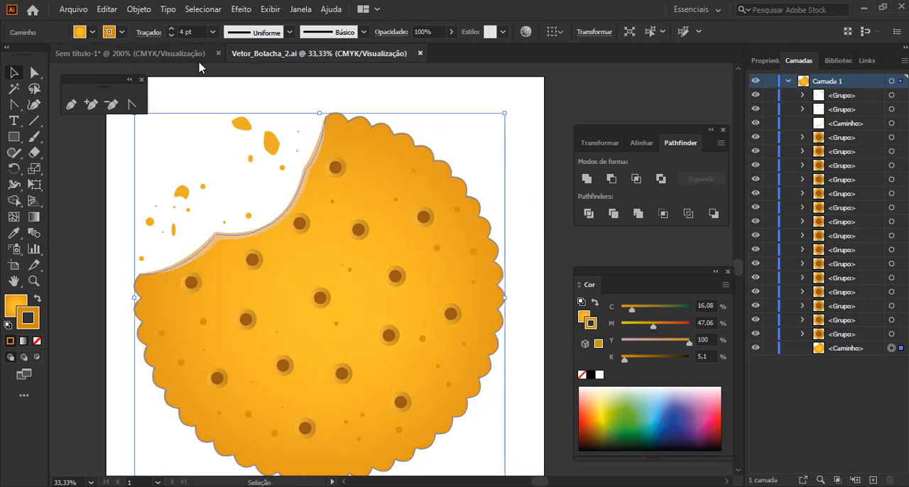
Try moving the grouped cookie hole nearest the upper bite edge as one piece, and undo the move
{"action": "key", "text": "ctrl+1"}
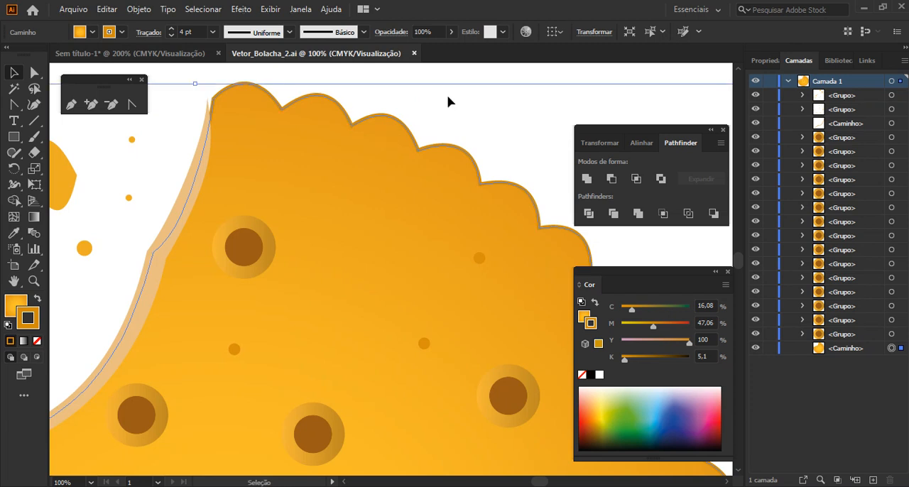
{"action": "left_click", "coordinate": [463, 110]}
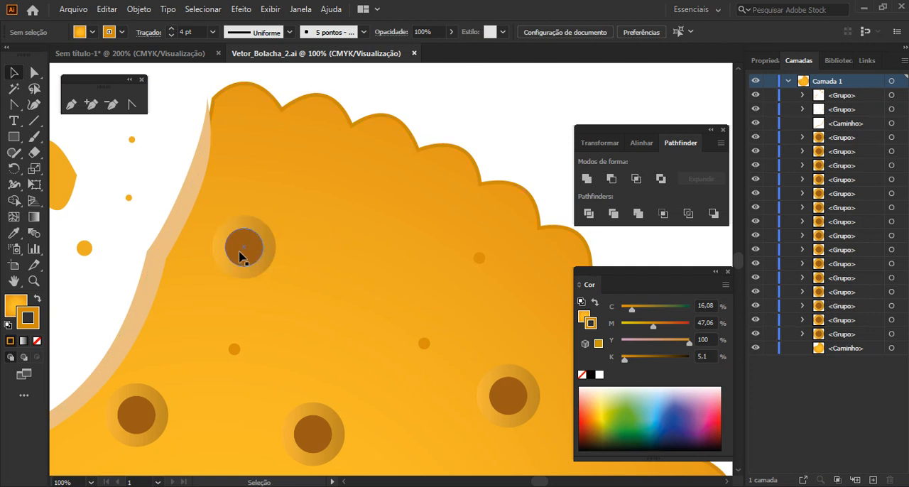
{"action": "left_click", "coordinate": [249, 229]}
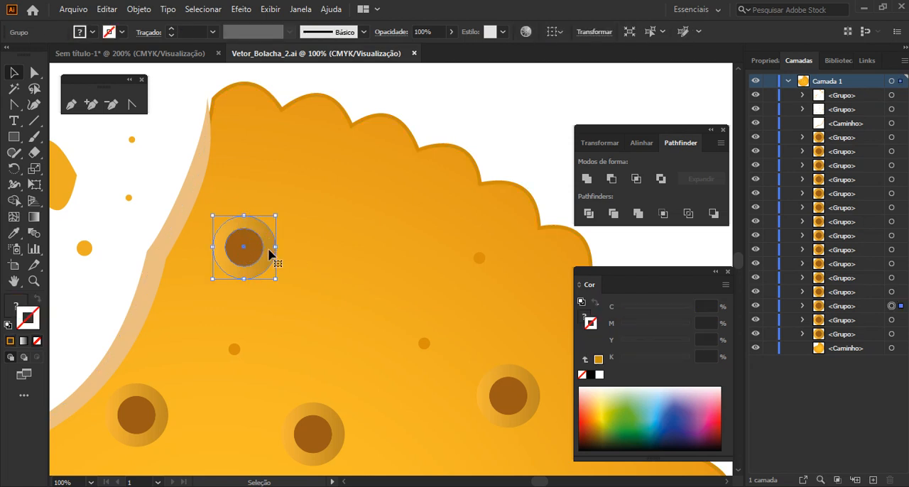
{"action": "left_click_drag", "start_coordinate": [270, 252], "coordinate": [328, 239]}
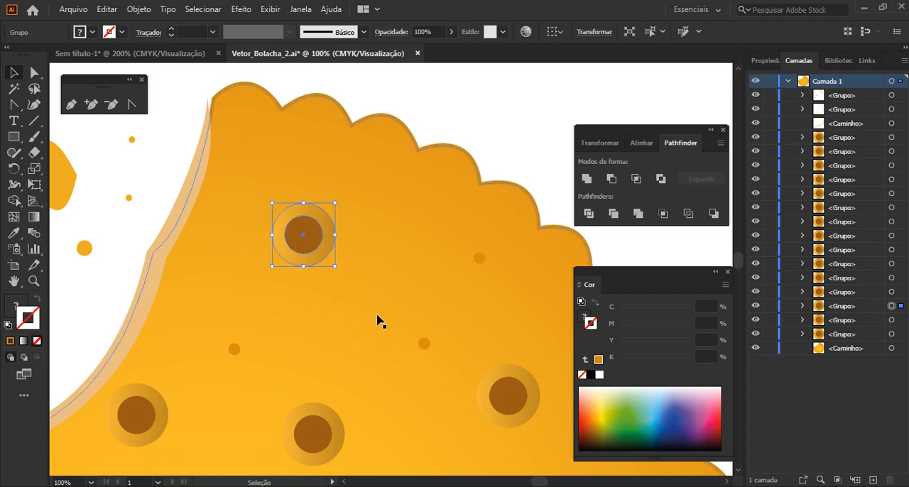
{"action": "key", "text": "ctrl+z"}
Ungroup the cookie hole nearest the upper bite edge, try moving its outer ring off the dark centre, and undo that move
{"action": "right_click", "coordinate": [262, 251]}
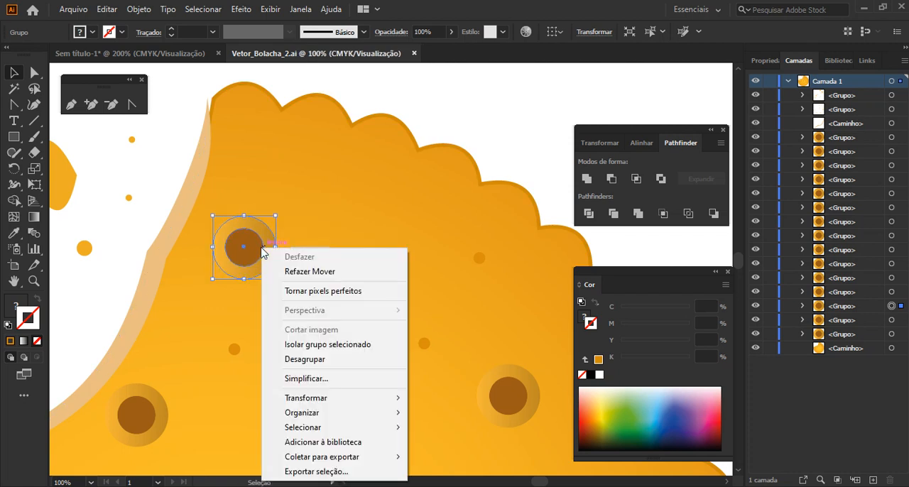
{"action": "left_click", "coordinate": [309, 359]}
{"action": "left_click", "coordinate": [264, 242]}
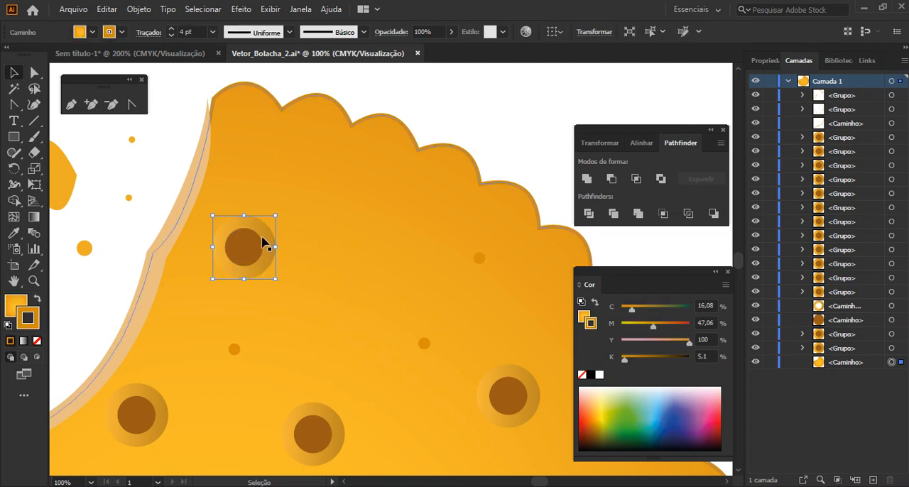
{"action": "left_click_drag", "start_coordinate": [265, 241], "coordinate": [318, 229]}
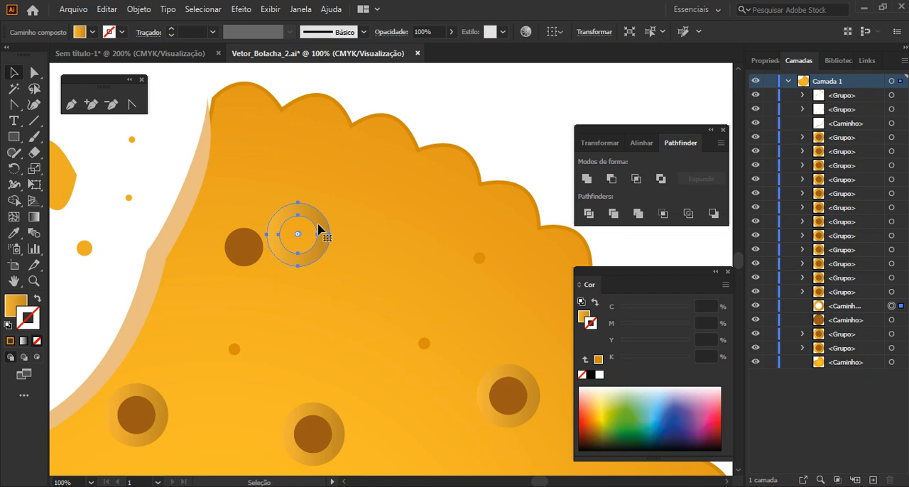
{"action": "key", "text": "a"}
{"action": "key", "text": "ctrl+z"}
Try shifting the light bite-edge strip away from the cookie body, undo the move and clear the selection
{"action": "scroll", "coordinate": [243, 252], "scroll_direction": "down", "scroll_amount": 4}
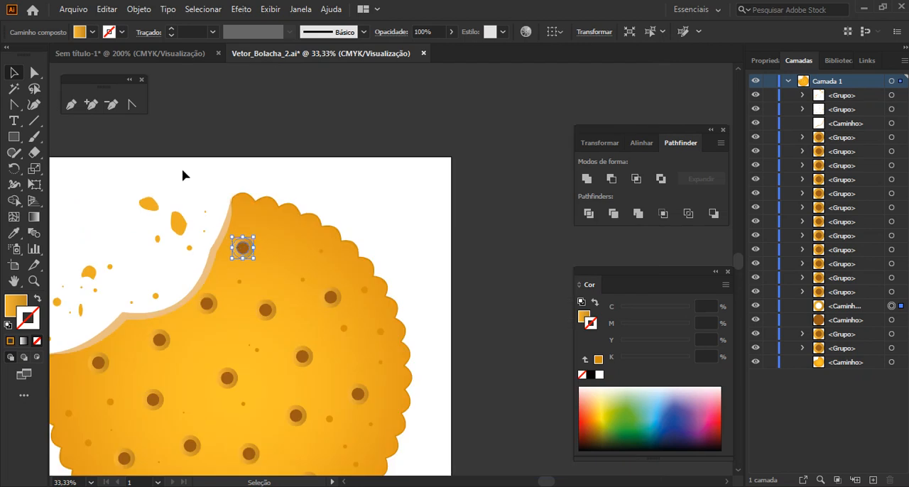
{"action": "left_click", "coordinate": [182, 170]}
{"action": "left_click_drag", "start_coordinate": [202, 314], "coordinate": [285, 237]}
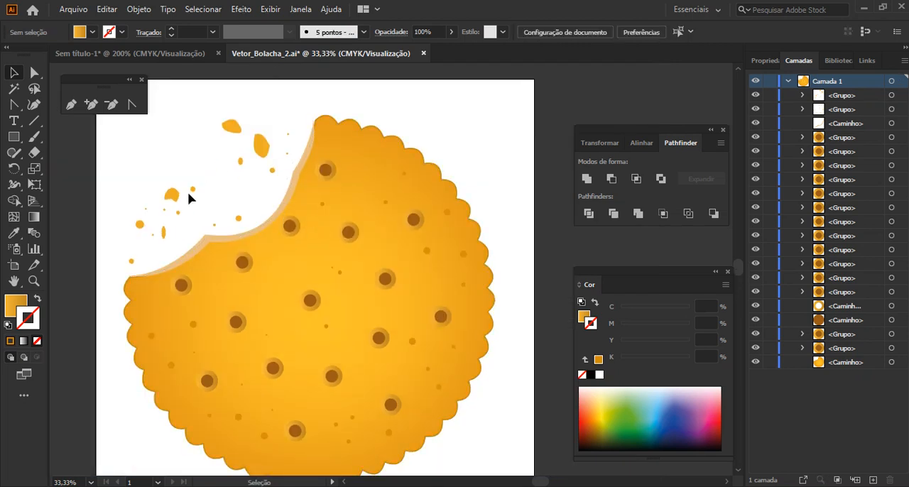
{"action": "left_click_drag", "start_coordinate": [232, 244], "coordinate": [217, 233]}
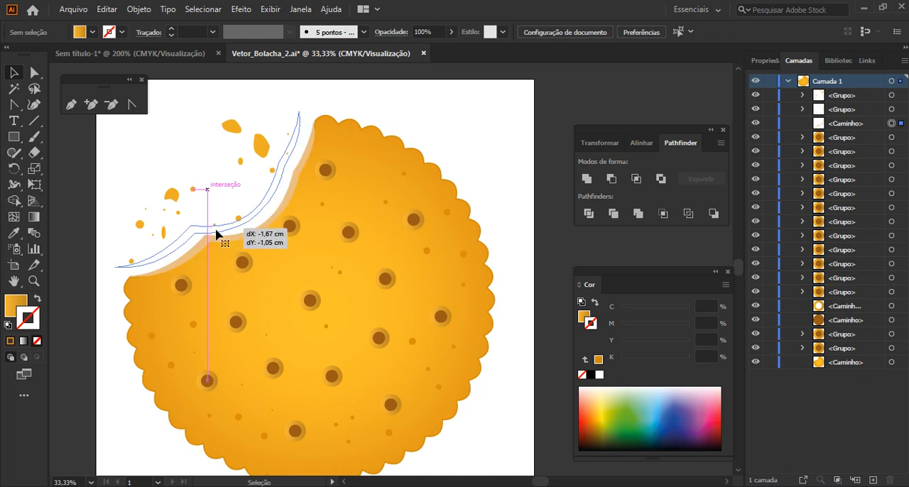
{"action": "key", "text": "ctrl+z"}
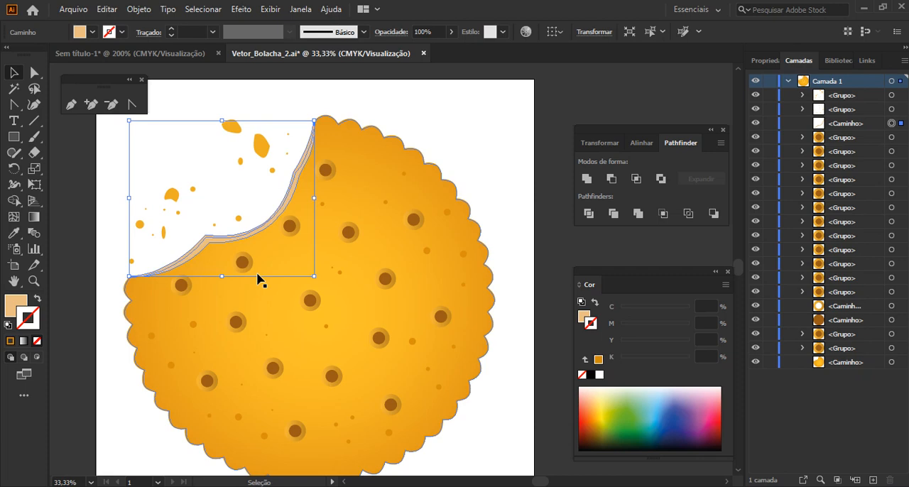
{"action": "left_click", "coordinate": [487, 135]}
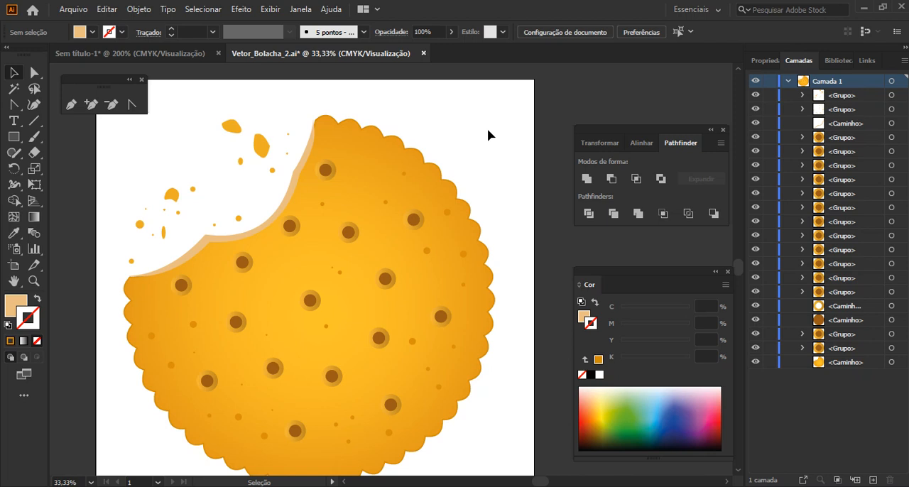
Return to the Sem título-1 document and bring the blank artboard area beside the popsicle into view
{"action": "left_click", "coordinate": [89, 57]}
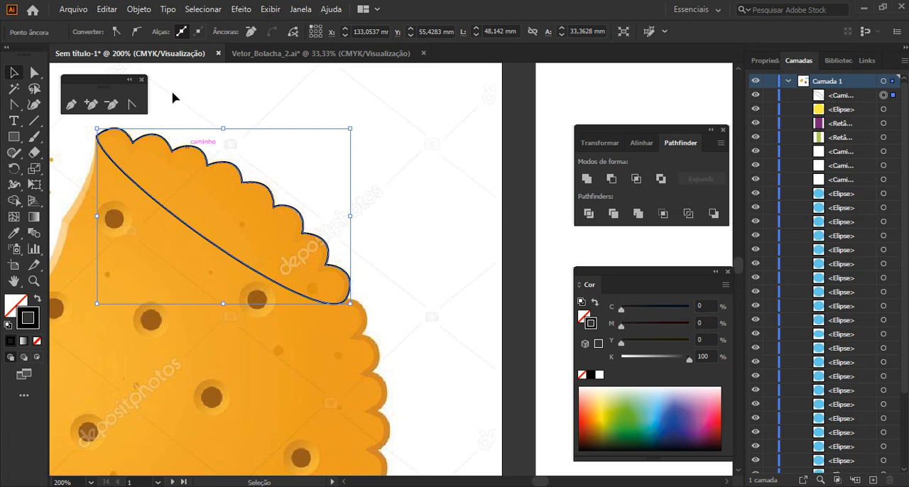
{"action": "scroll", "coordinate": [368, 182], "scroll_direction": "down", "scroll_amount": 1}
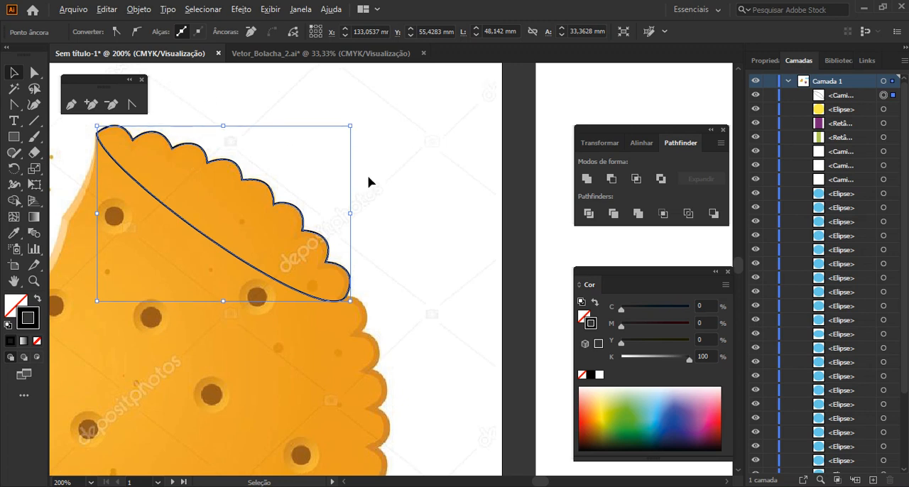
{"action": "scroll", "coordinate": [368, 182], "scroll_direction": "up", "scroll_amount": 1}
{"action": "scroll", "coordinate": [450, 182], "scroll_direction": "down", "scroll_amount": 1}
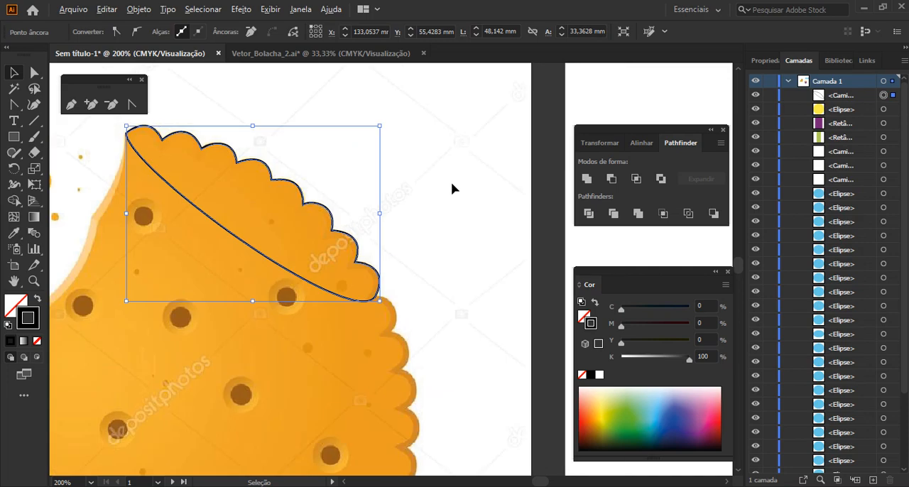
{"action": "scroll", "coordinate": [452, 183], "scroll_direction": "down", "scroll_amount": 1}
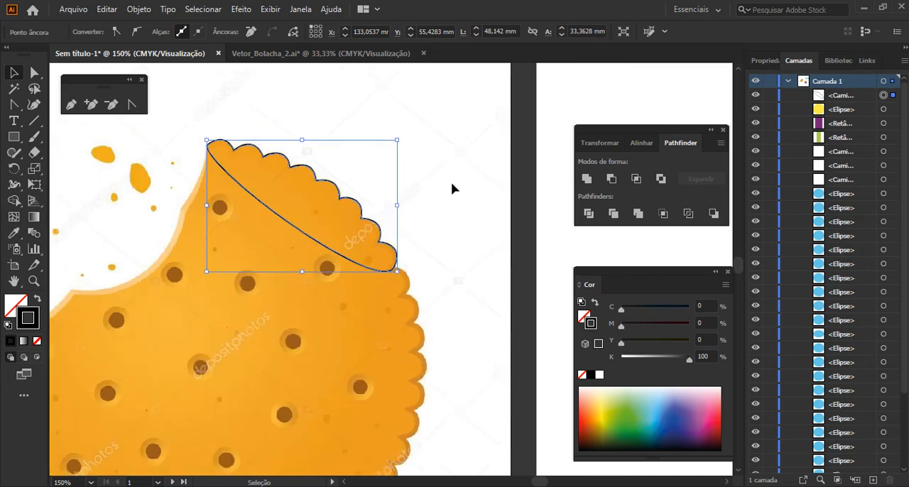
{"action": "scroll", "coordinate": [452, 183], "scroll_direction": "down", "scroll_amount": 1}
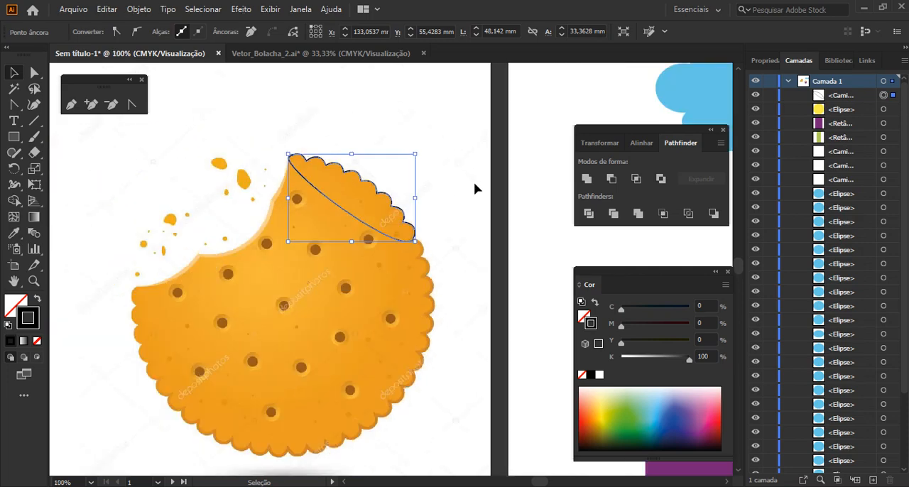
{"action": "scroll", "coordinate": [474, 189], "scroll_direction": "down", "scroll_amount": 1}
{"action": "left_click_drag", "start_coordinate": [475, 182], "coordinate": [220, 189]}
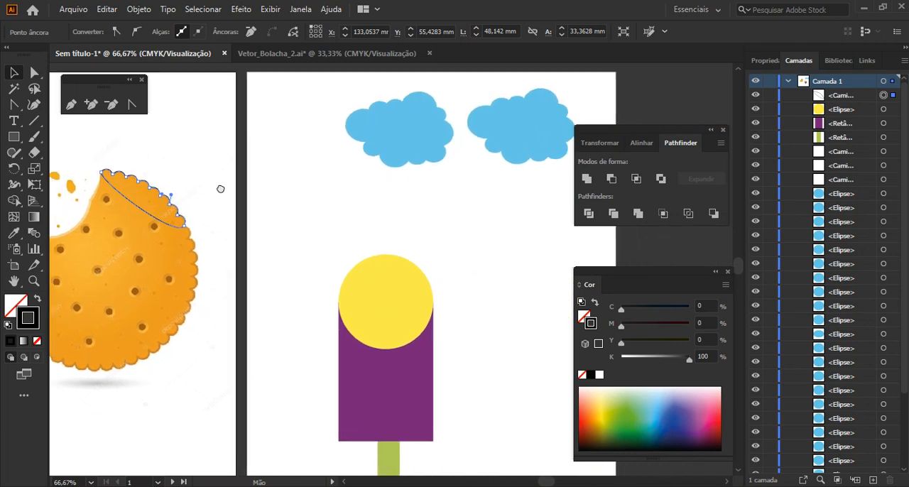
{"action": "left_click_drag", "start_coordinate": [348, 211], "coordinate": [213, 170]}
{"action": "scroll", "coordinate": [348, 211], "scroll_direction": "up", "scroll_amount": 1}
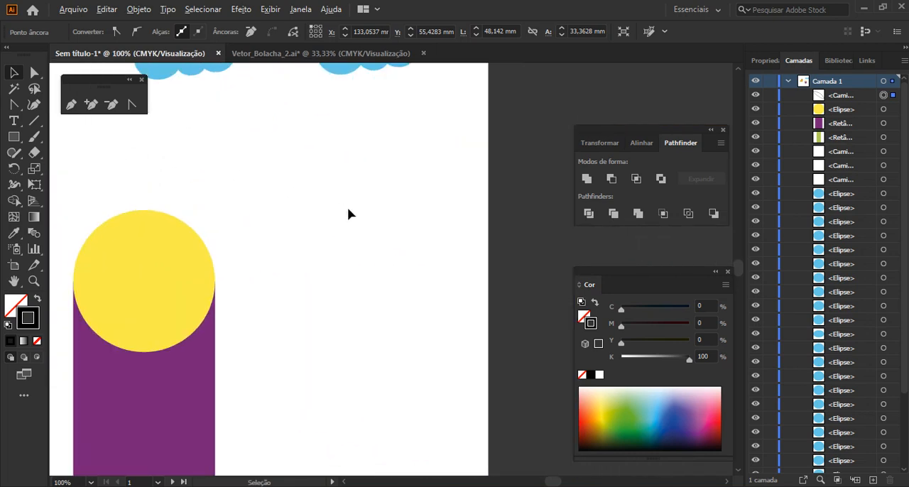
{"action": "left_click_drag", "start_coordinate": [416, 233], "coordinate": [385, 213]}
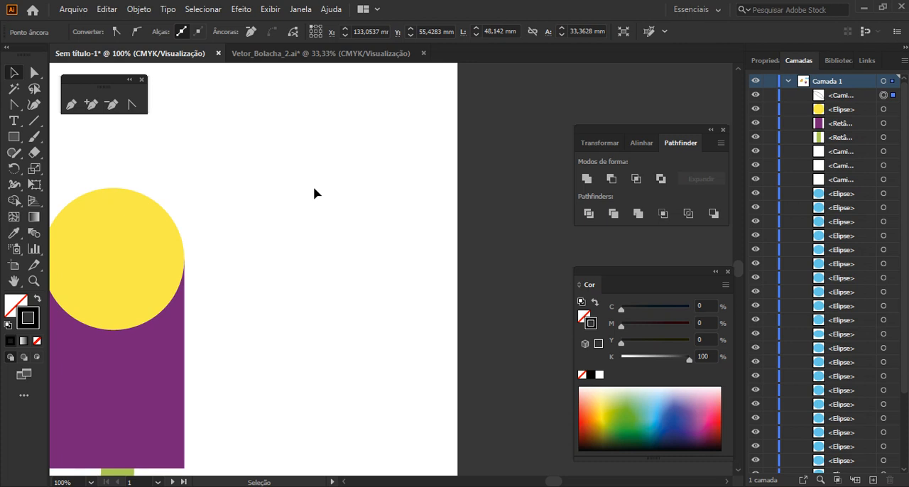
With the Curvature tool, draw the inner curve of a freehand letter G beside the popsicle, starting at its upper opening
{"action": "left_click", "coordinate": [34, 107]}
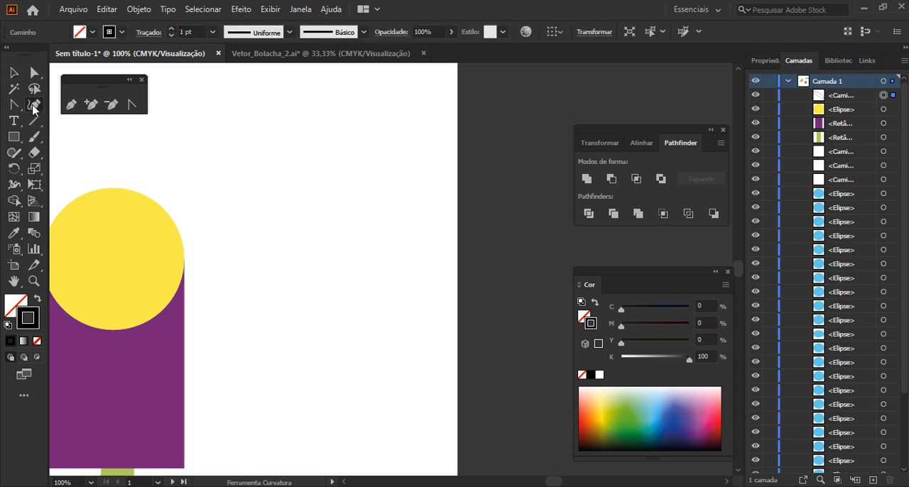
{"action": "left_click", "coordinate": [366, 149]}
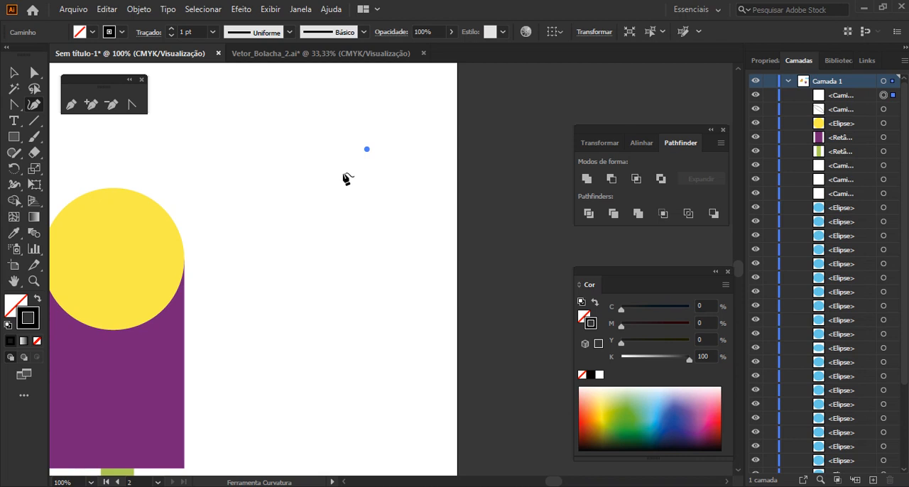
{"action": "left_click", "coordinate": [290, 137]}
{"action": "left_click", "coordinate": [261, 169]}
{"action": "left_click", "coordinate": [267, 232]}
{"action": "left_click", "coordinate": [309, 266]}
{"action": "left_click", "coordinate": [372, 252]}
Continue the G path through the narrow pointed crossbar and around the letter's lower outer bend
{"action": "left_click", "coordinate": [309, 197]}
{"action": "left_click", "coordinate": [402, 206]}
{"action": "left_click", "coordinate": [351, 214]}
{"action": "left_click", "coordinate": [403, 237]}
{"action": "left_click", "coordinate": [384, 278]}
Carry the curve around the G's outer side and upper end, close the path at its starting point, and activate the Selection tool
{"action": "left_click", "coordinate": [335, 298]}
{"action": "left_click", "coordinate": [243, 269]}
{"action": "left_click", "coordinate": [196, 160]}
{"action": "left_click", "coordinate": [226, 89]}
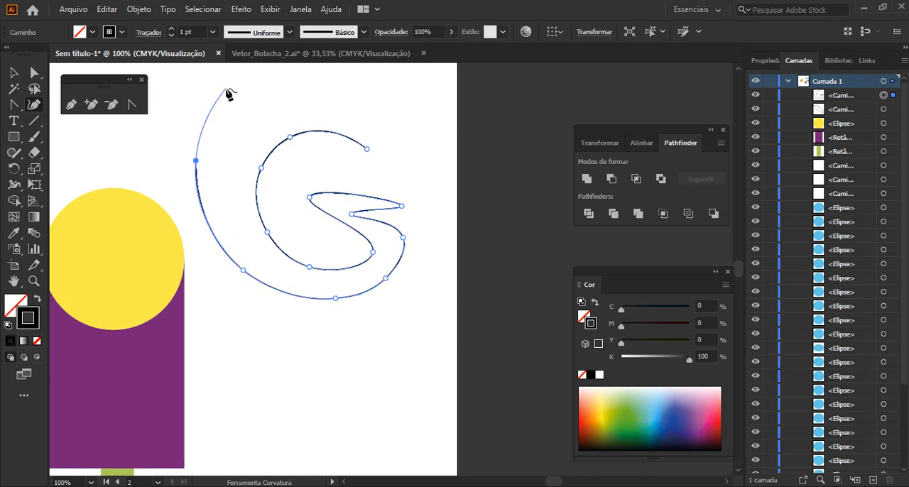
{"action": "left_click", "coordinate": [307, 75]}
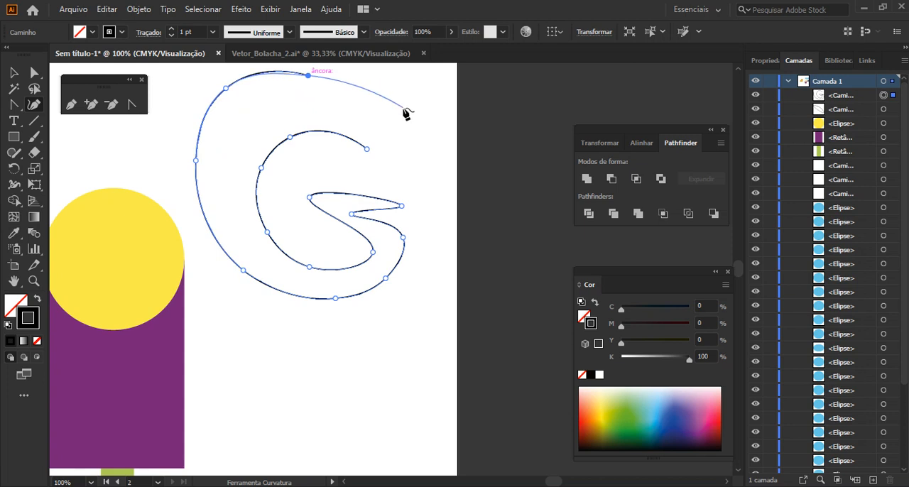
{"action": "left_click", "coordinate": [400, 110]}
{"action": "left_click", "coordinate": [414, 163]}
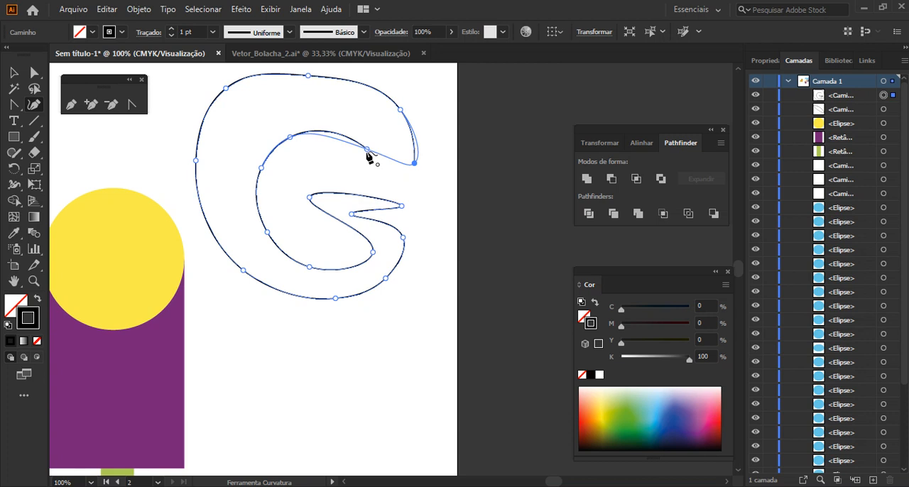
{"action": "left_click", "coordinate": [367, 150]}
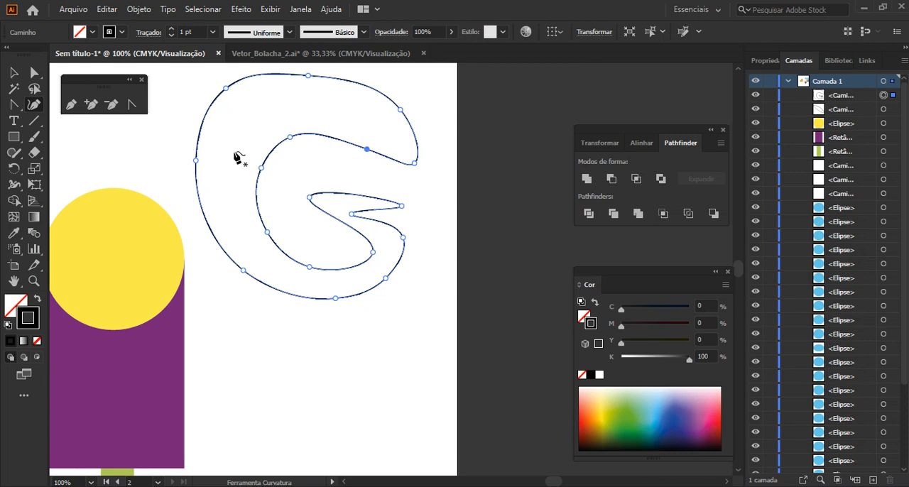
{"action": "left_click", "coordinate": [13, 72]}
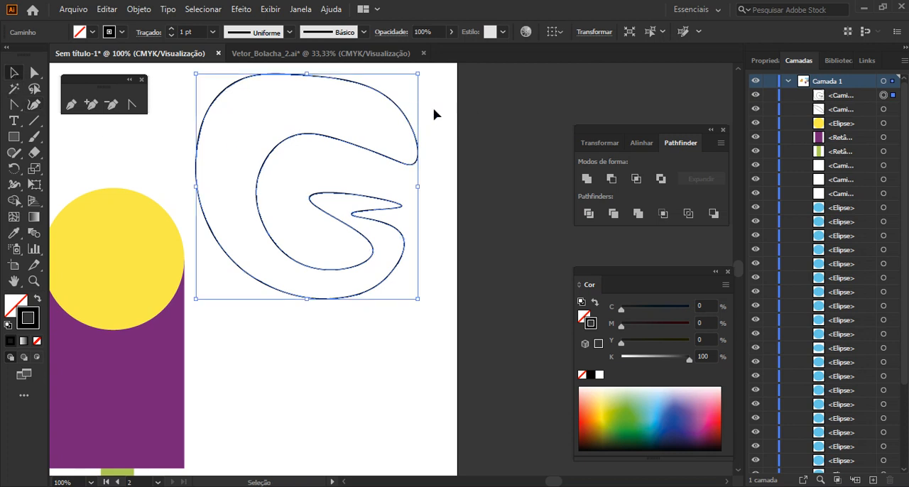
With the Curvature tool, draw the straight side, rounded upper end and opposite shoulder of a teardrop below the letter G
{"action": "scroll", "coordinate": [206, 199], "scroll_direction": "down", "scroll_amount": 2}
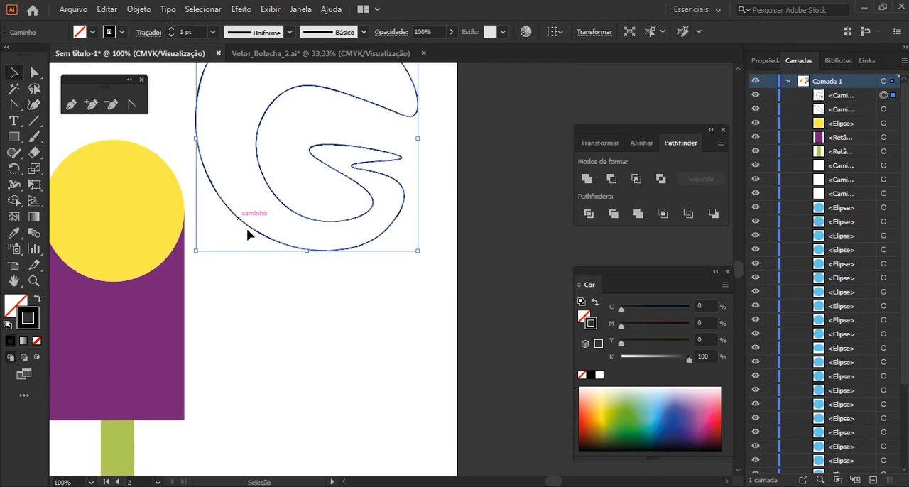
{"action": "left_click", "coordinate": [33, 105]}
{"action": "scroll", "coordinate": [310, 338], "scroll_direction": "down", "scroll_amount": 1}
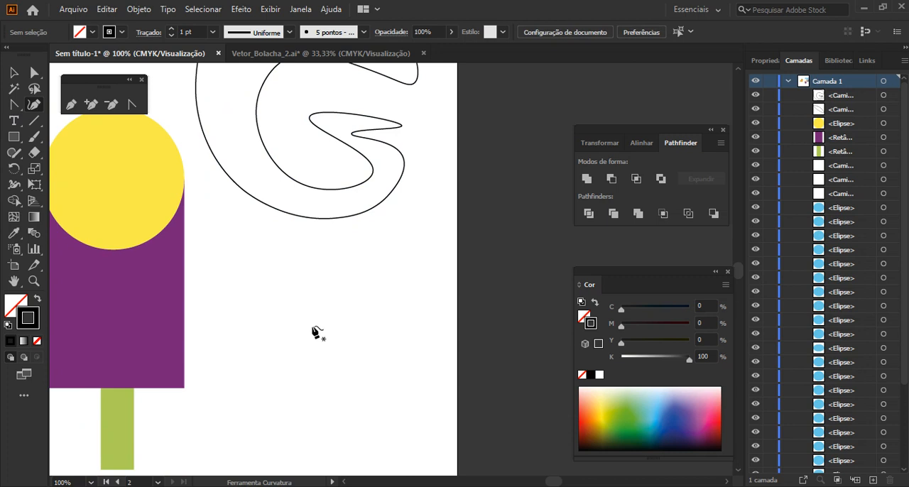
{"action": "left_click", "coordinate": [311, 326]}
{"action": "left_click", "coordinate": [292, 299]}
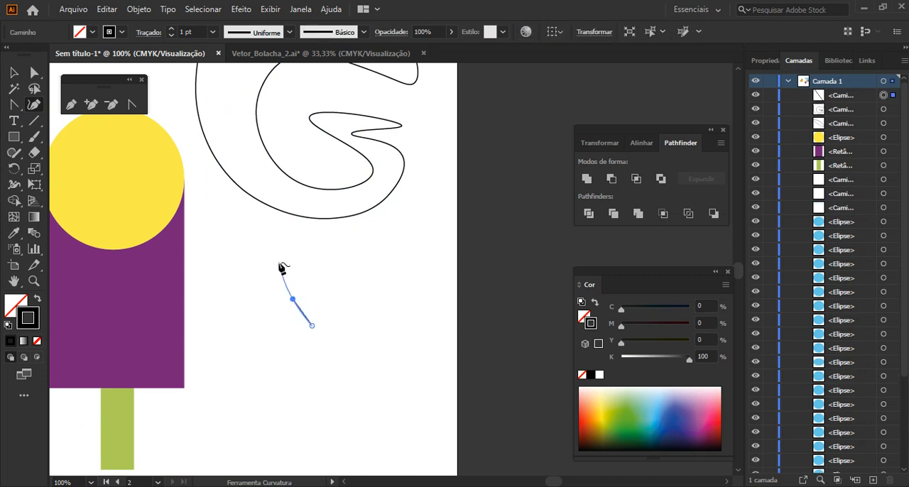
{"action": "left_click", "coordinate": [271, 255]}
{"action": "left_click", "coordinate": [288, 226]}
{"action": "left_click", "coordinate": [333, 226]}
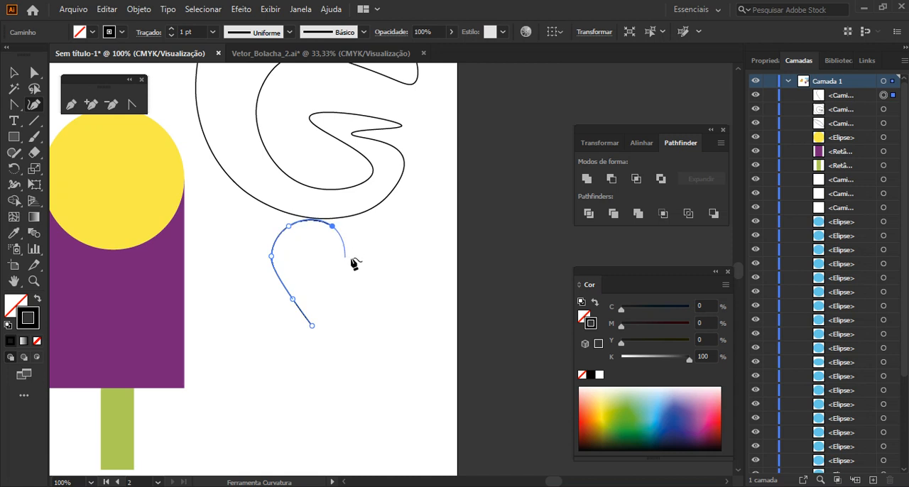
{"action": "left_click", "coordinate": [351, 252]}
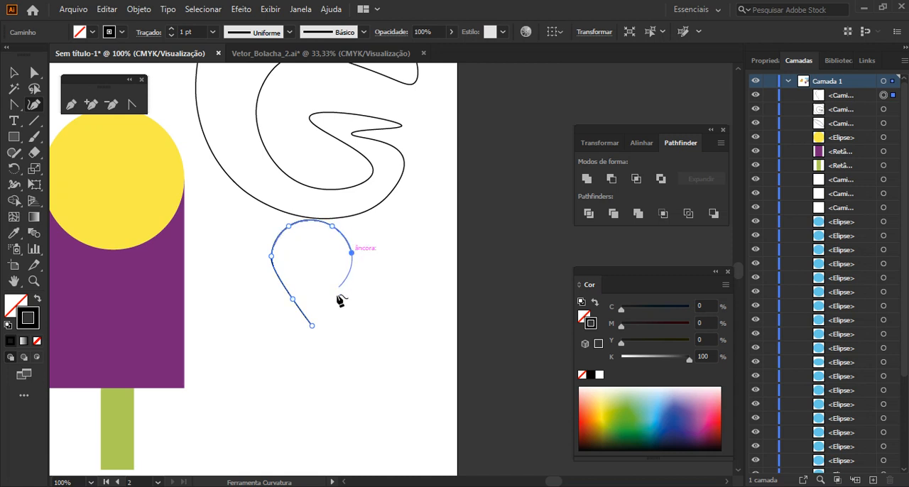
{"action": "double_click", "coordinate": [313, 327]}
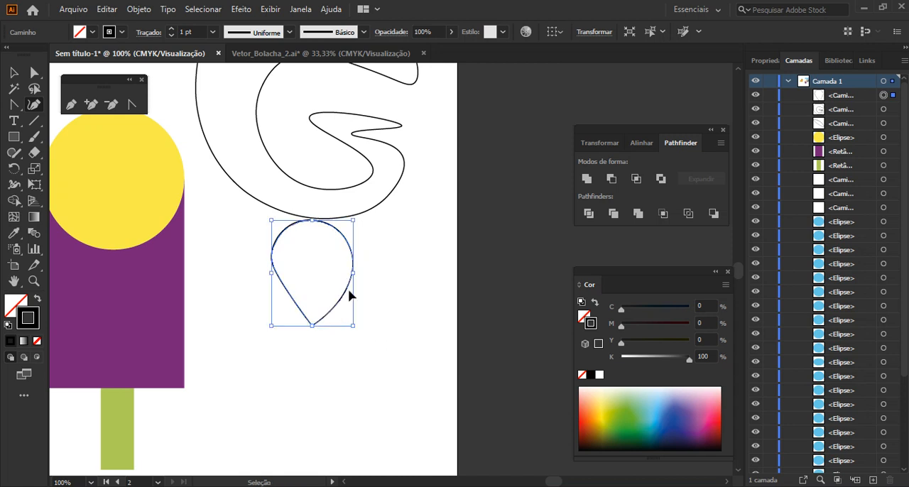
{"action": "key", "text": "ctrl+z"}
{"action": "key", "text": "ctrl+z"}
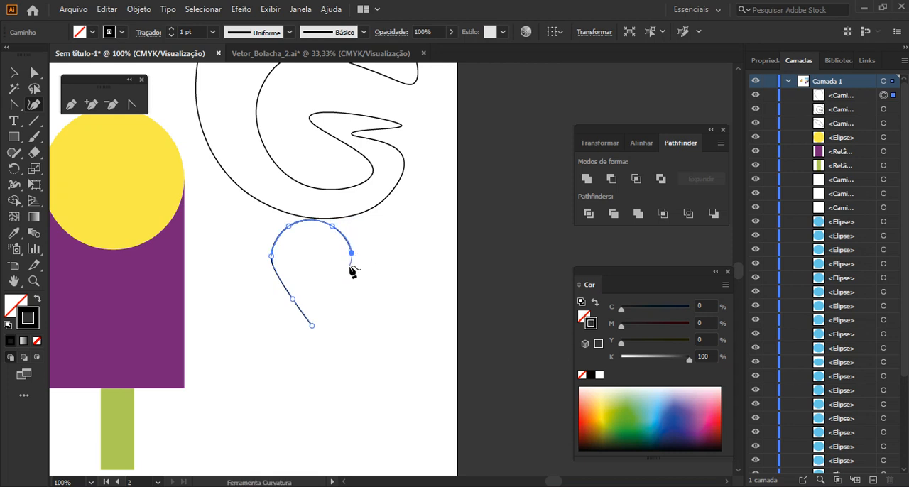
Add a curve point just below the teardrop's open shoulder, close the path at its lower tip, and deselect it
{"action": "left_click", "coordinate": [348, 264]}
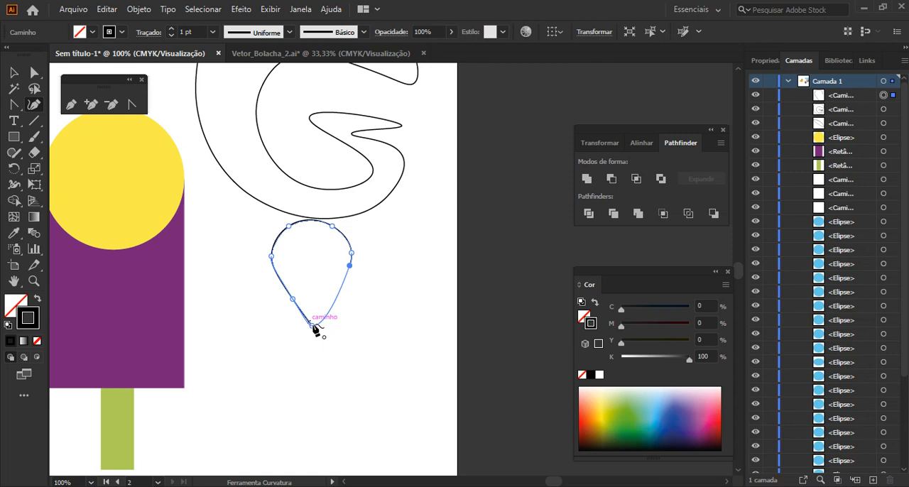
{"action": "left_click", "coordinate": [311, 325]}
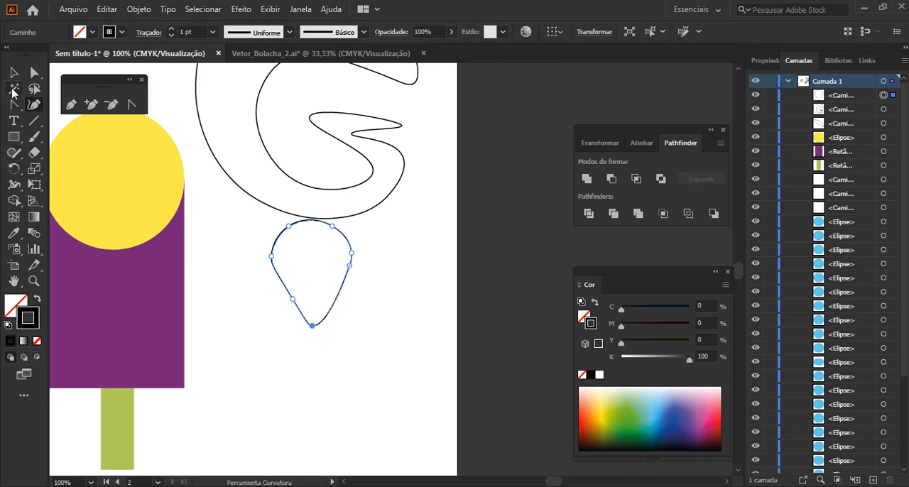
{"action": "left_click", "coordinate": [13, 71]}
{"action": "left_click", "coordinate": [197, 201]}
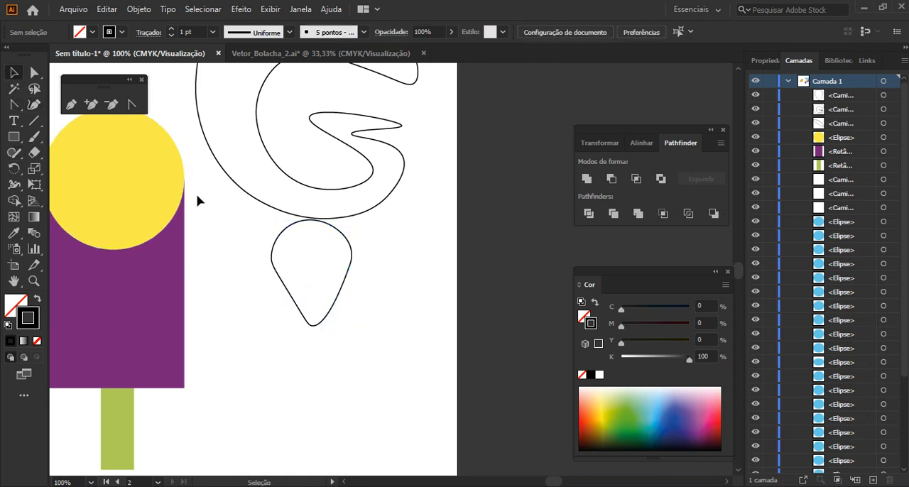
With the Curvature tool, start another freehand shape below the teardrop with a round lobe ending at a corner point
{"action": "left_click", "coordinate": [34, 105]}
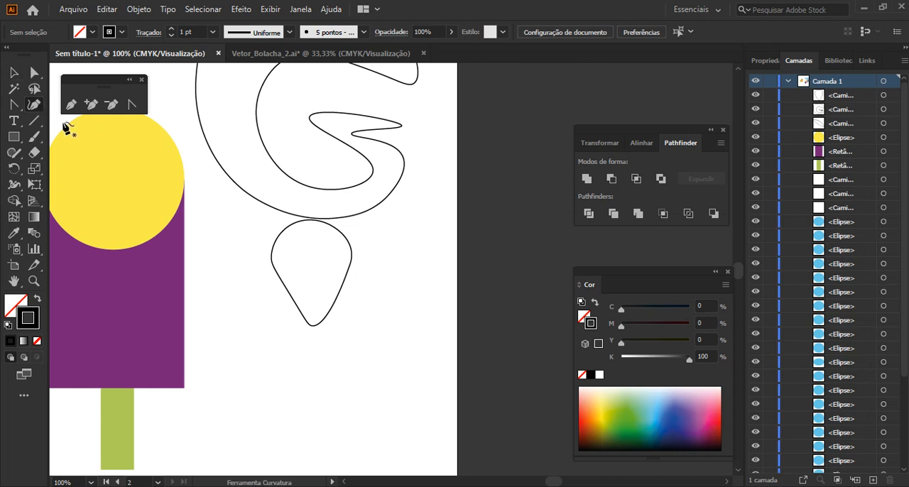
{"action": "left_click", "coordinate": [266, 359]}
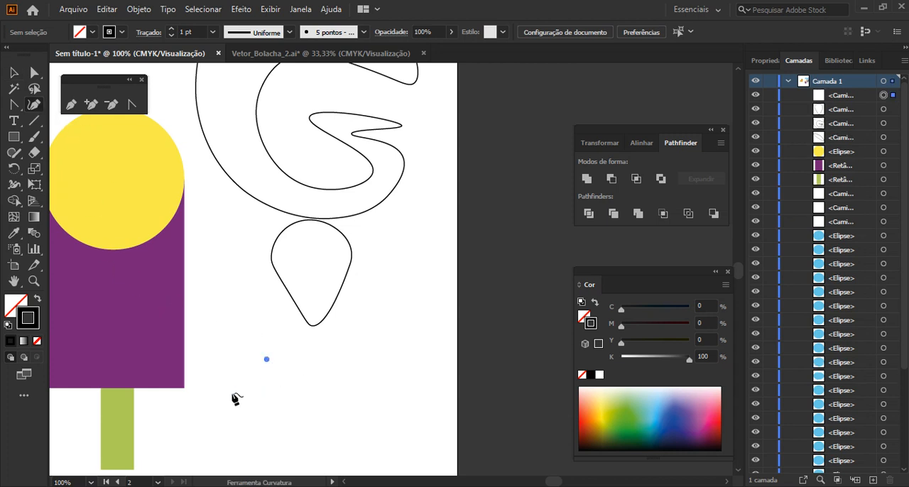
{"action": "left_click", "coordinate": [226, 392]}
{"action": "left_click", "coordinate": [246, 428]}
{"action": "left_click", "coordinate": [292, 400]}
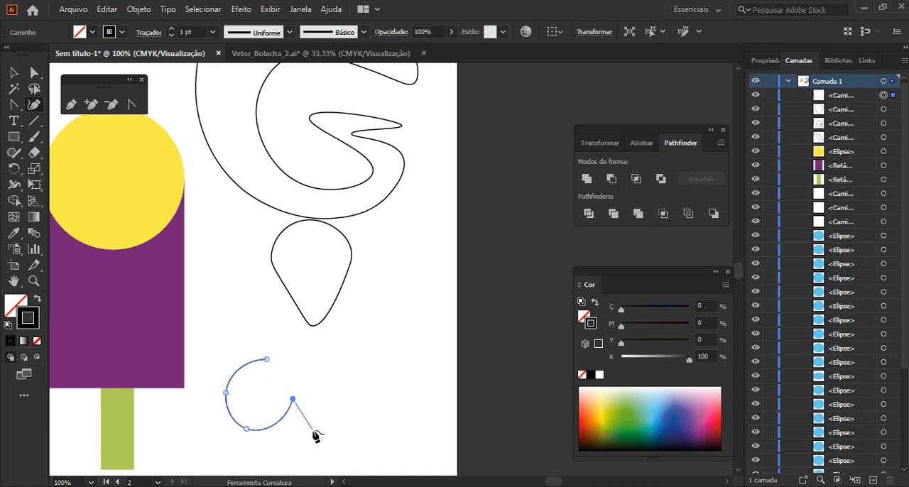
Continue the path through the straight-sided inner notch and around the second lobe, close it at its starting point, and deselect it
{"action": "left_click", "coordinate": [336, 389]}
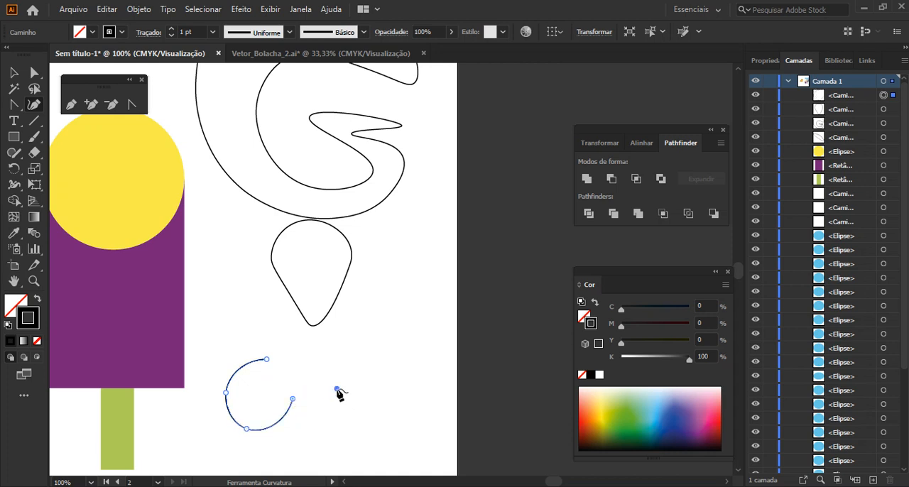
{"action": "left_click", "coordinate": [346, 423]}
{"action": "left_click", "coordinate": [308, 423]}
{"action": "left_click", "coordinate": [342, 439]}
{"action": "left_click", "coordinate": [394, 396]}
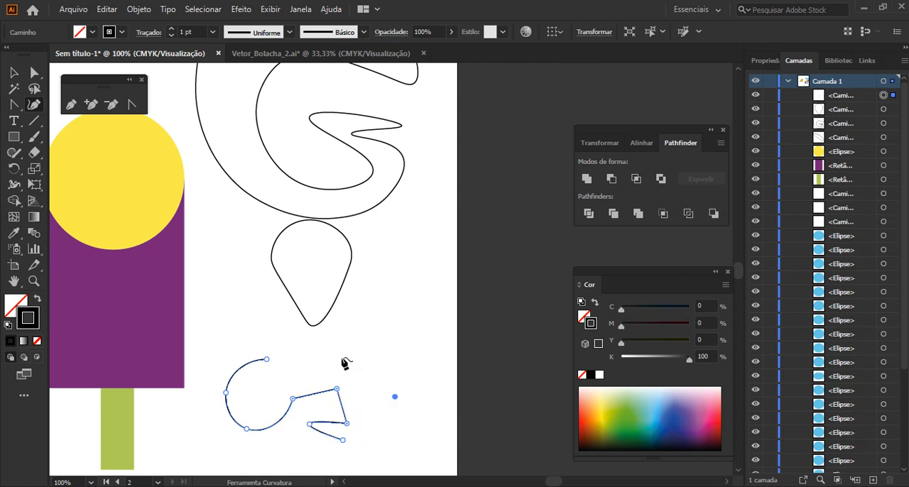
{"action": "left_click", "coordinate": [266, 359]}
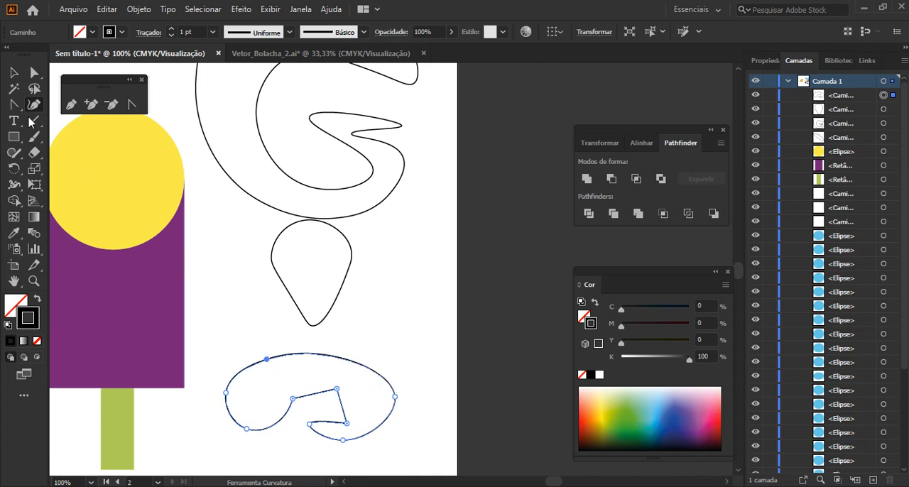
{"action": "left_click", "coordinate": [14, 72]}
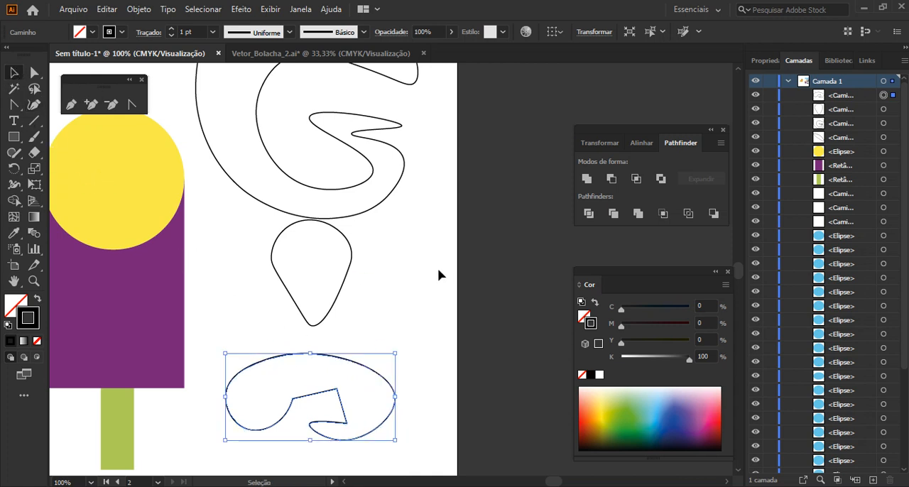
{"action": "left_click", "coordinate": [425, 318]}
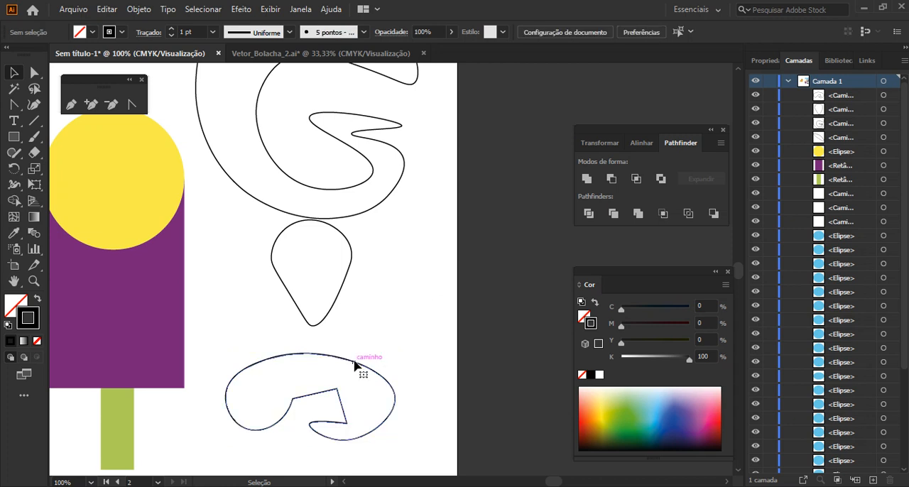
With Direct Selection, select the lowest shape's upper anchor and swing its long handle downward to flatten the upper curve
{"action": "left_click", "coordinate": [36, 73]}
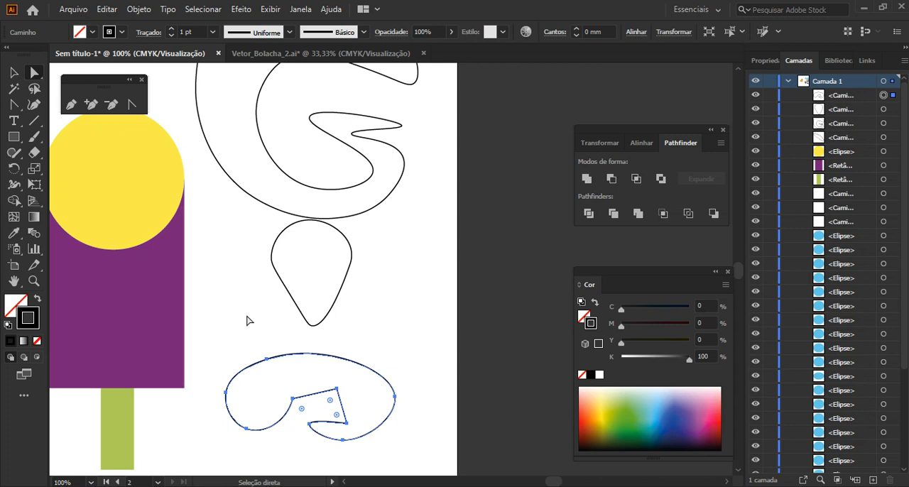
{"action": "left_click", "coordinate": [266, 359]}
{"action": "scroll", "coordinate": [341, 371], "scroll_direction": "down", "scroll_amount": 2}
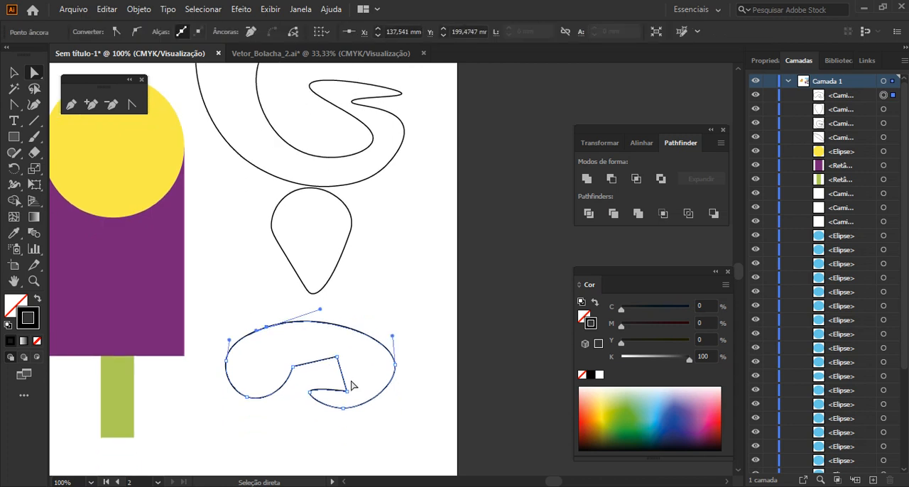
{"action": "scroll", "coordinate": [348, 399], "scroll_direction": "up", "scroll_amount": 2}
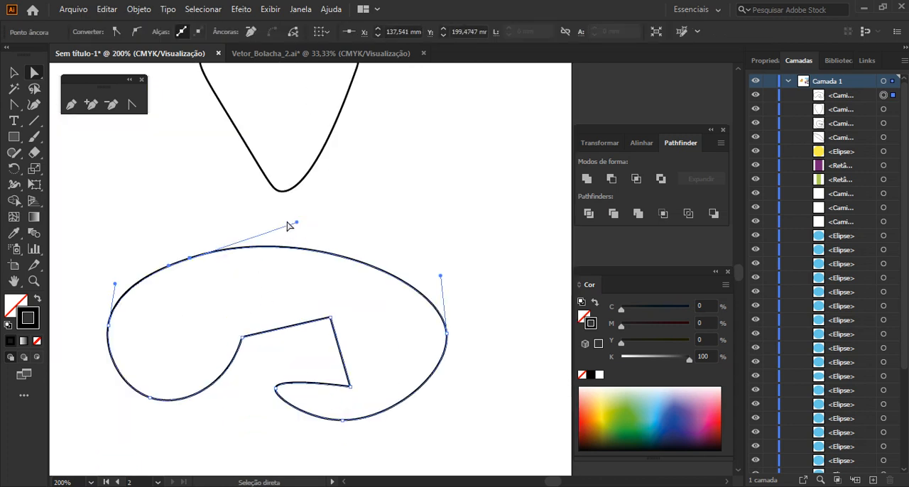
{"action": "left_click_drag", "start_coordinate": [297, 223], "coordinate": [306, 266]}
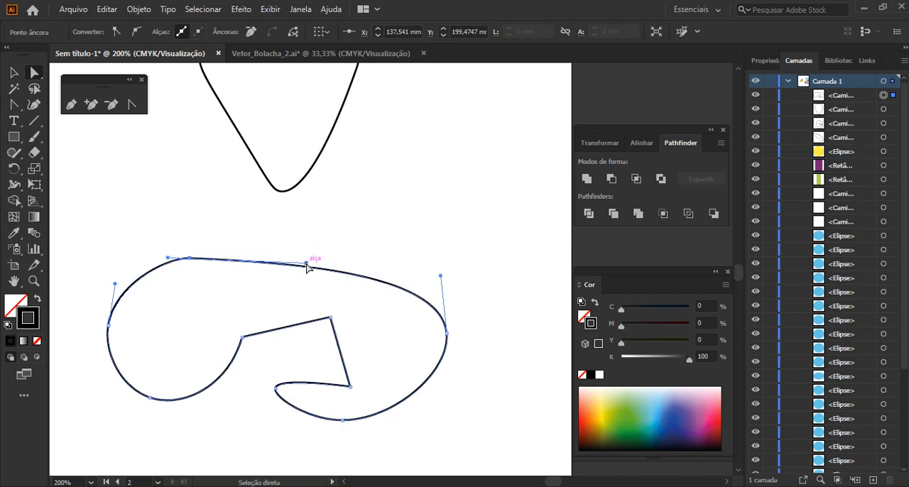
Convert the upper corner anchor of the shape's inner notch to a smooth point and deselect the path
{"action": "left_click", "coordinate": [330, 318]}
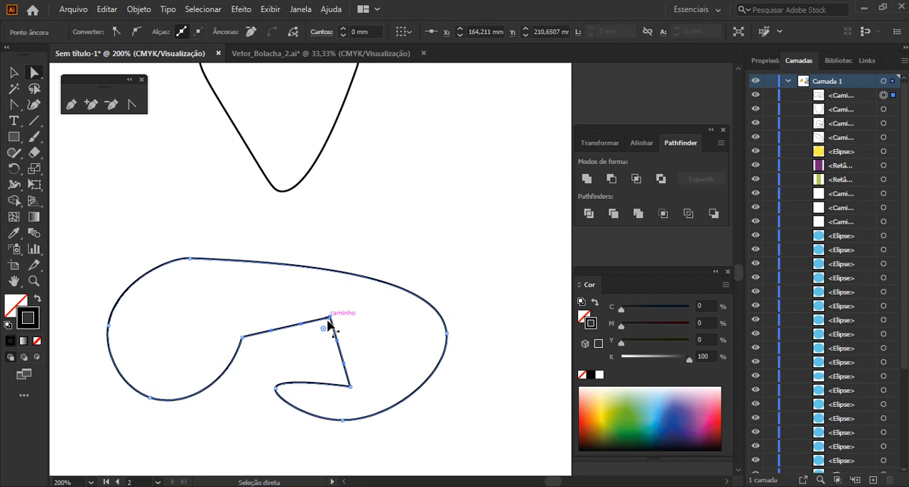
{"action": "left_click", "coordinate": [138, 33]}
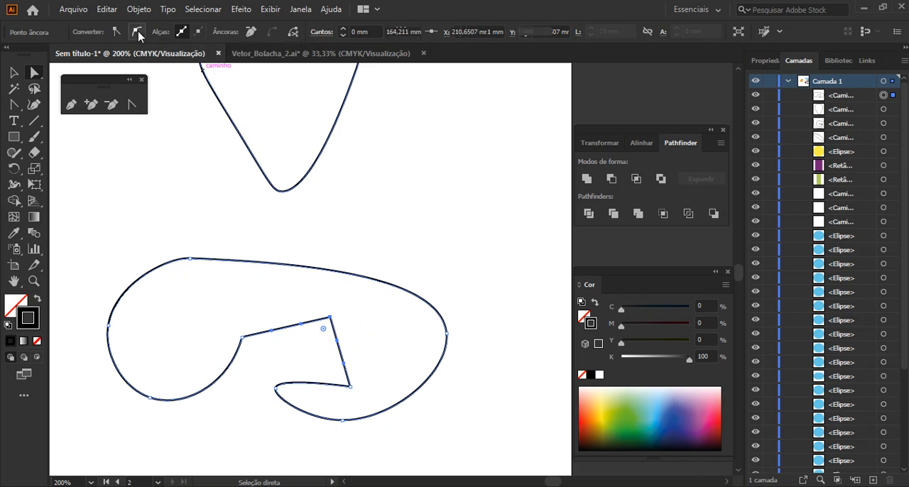
{"action": "left_click", "coordinate": [408, 168]}
{"action": "scroll", "coordinate": [409, 169], "scroll_direction": "down", "scroll_amount": 3}
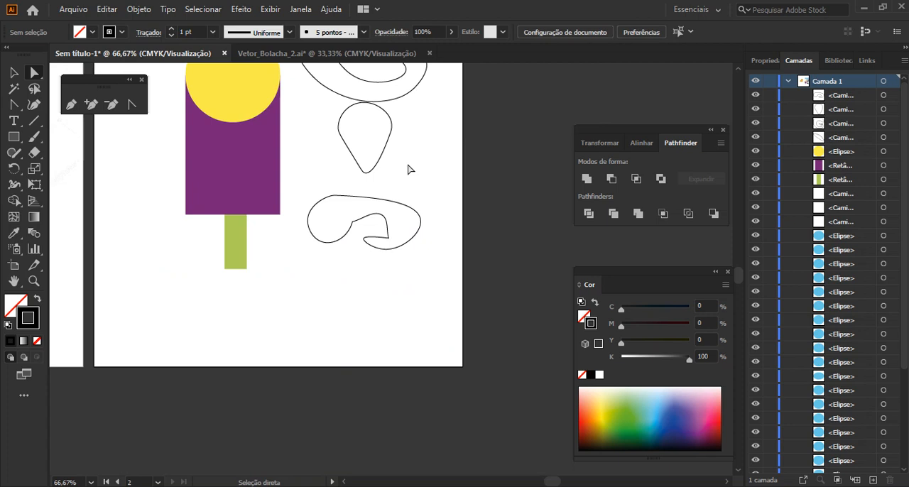
{"action": "scroll", "coordinate": [408, 169], "scroll_direction": "up", "scroll_amount": 1}
Select the letter G, the teardrop and the lobed shape beside the popsicle together and delete them
{"action": "key", "text": "v"}
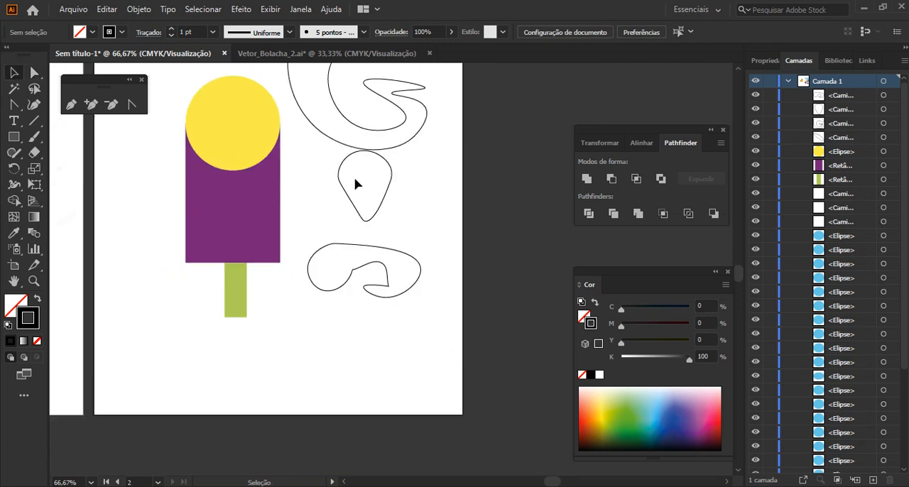
{"action": "scroll", "coordinate": [355, 184], "scroll_direction": "up", "scroll_amount": 2}
{"action": "left_click_drag", "start_coordinate": [479, 395], "coordinate": [289, 118]}
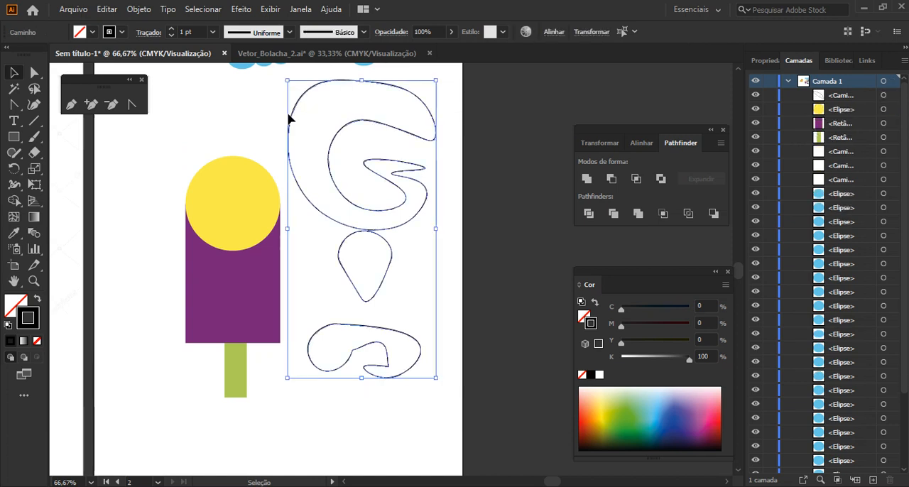
{"action": "key", "text": "Delete"}
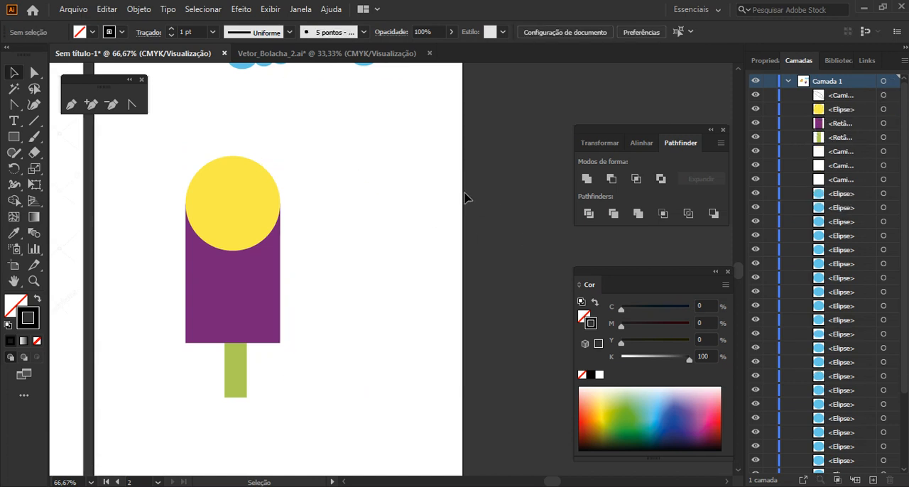
{"action": "scroll", "coordinate": [465, 198], "scroll_direction": "up", "scroll_amount": 3}
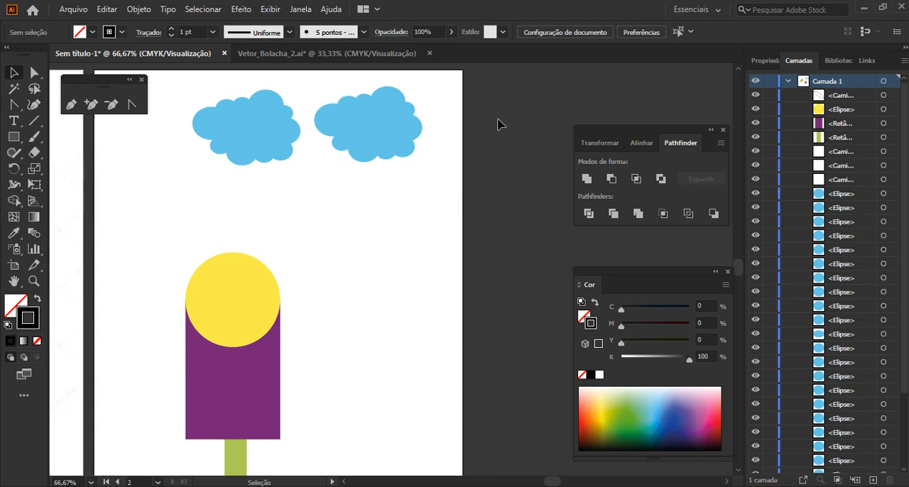
{"action": "left_click", "coordinate": [300, 10]}
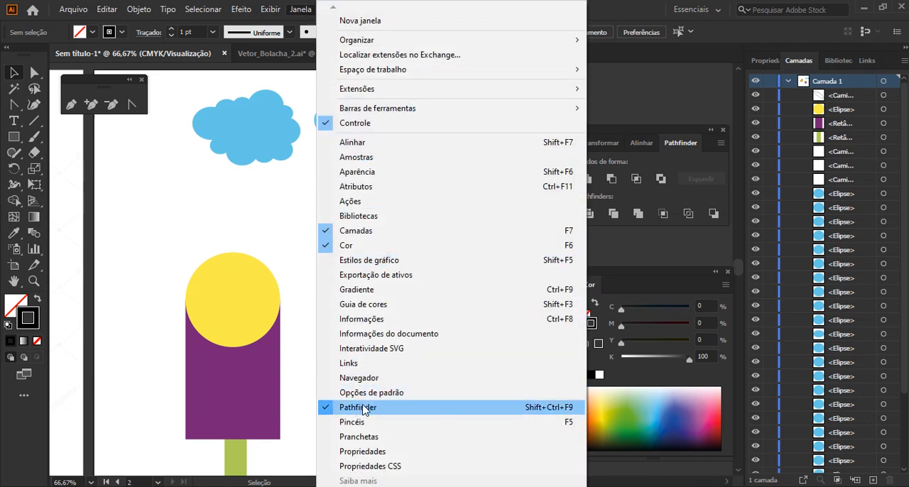
{"action": "left_click", "coordinate": [286, 205]}
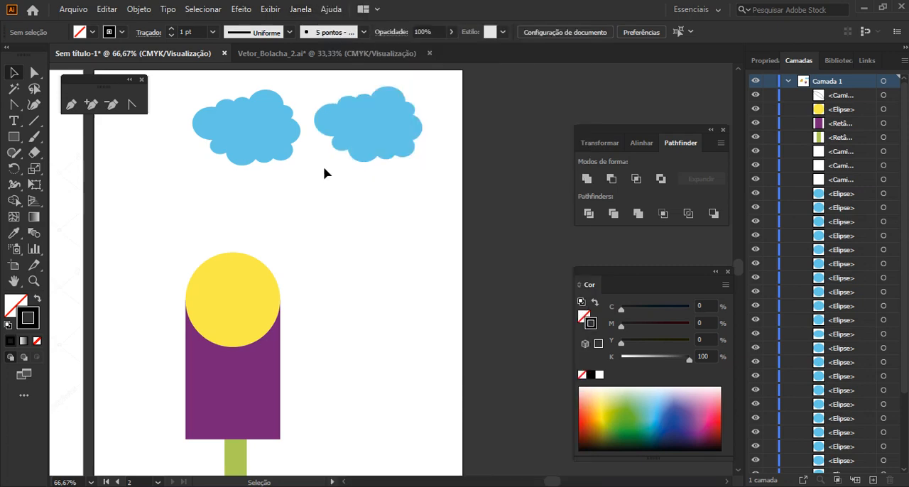
Examine the overlapping ellipses that make up the first blue cloud, selecting its large central ellipse to inspect the outline
{"action": "scroll", "coordinate": [374, 130], "scroll_direction": "up", "scroll_amount": 1}
{"action": "key", "text": "space"}
{"action": "left_click_drag", "start_coordinate": [374, 131], "coordinate": [487, 238]}
{"action": "scroll", "coordinate": [376, 183], "scroll_direction": "up", "scroll_amount": 1}
{"action": "key", "text": "space"}
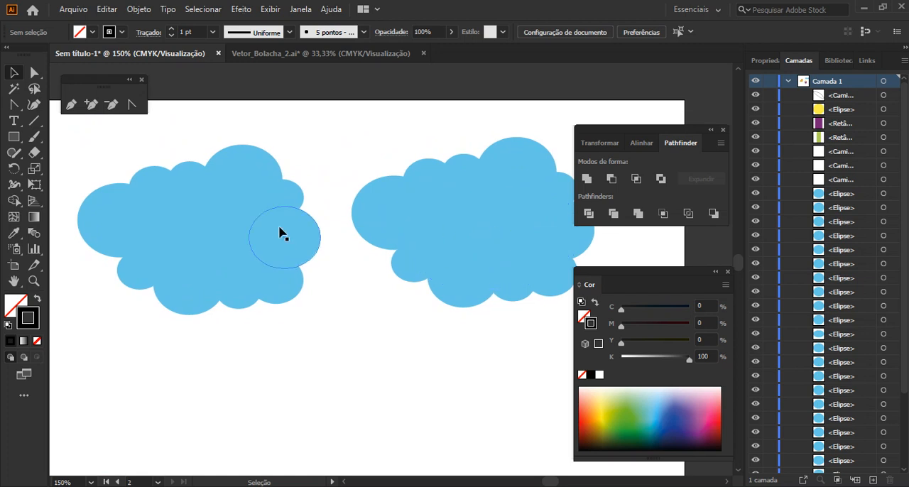
{"action": "left_click", "coordinate": [188, 224]}
{"action": "left_click", "coordinate": [172, 188]}
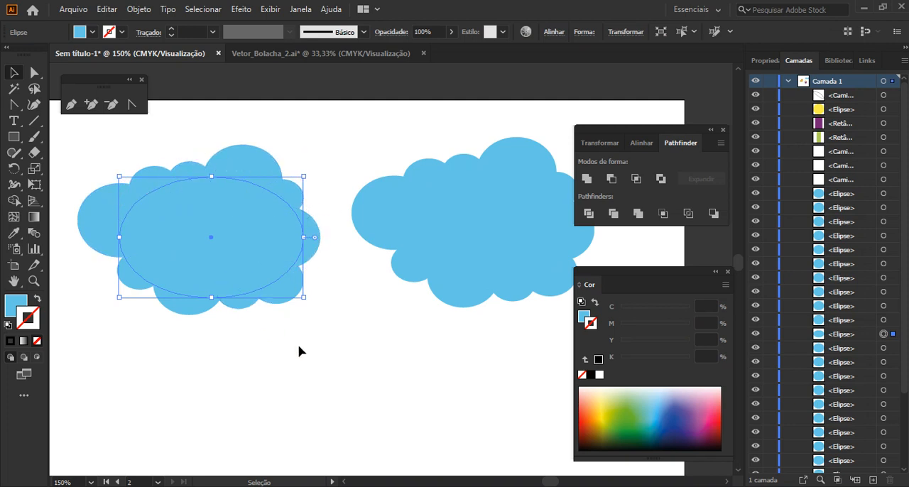
{"action": "left_click", "coordinate": [370, 297]}
Select all the ellipses of the second blue cloud and group them
{"action": "scroll", "coordinate": [454, 202], "scroll_direction": "up", "scroll_amount": 1}
{"action": "scroll", "coordinate": [454, 208], "scroll_direction": "down", "scroll_amount": 1}
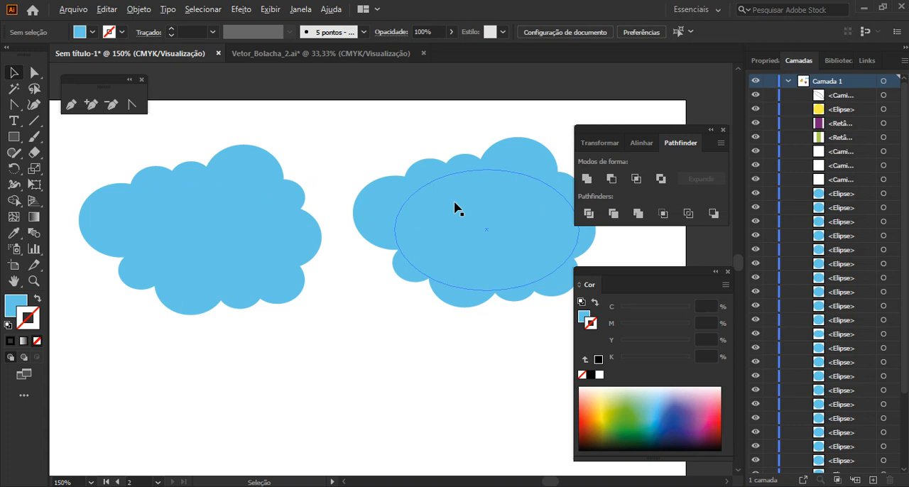
{"action": "left_click_drag", "start_coordinate": [421, 333], "coordinate": [420, 331]}
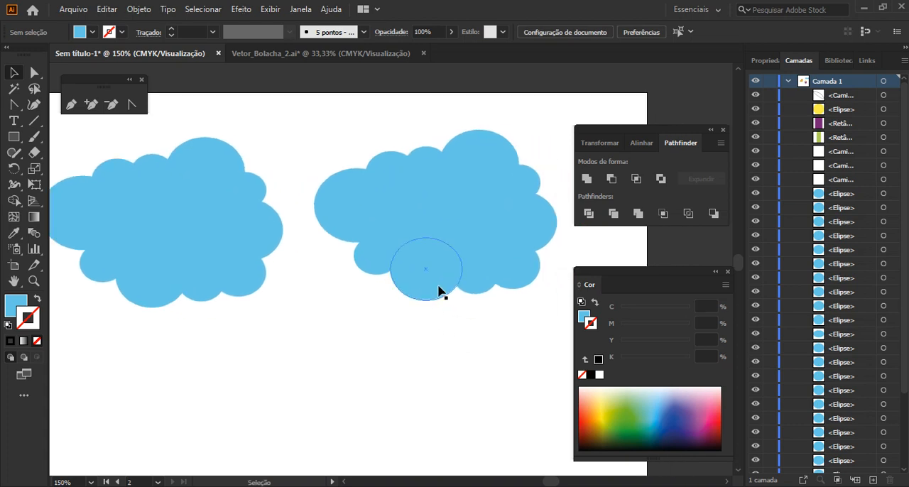
{"action": "scroll", "coordinate": [437, 286], "scroll_direction": "down", "scroll_amount": 1}
{"action": "left_click_drag", "start_coordinate": [361, 159], "coordinate": [538, 302]}
{"action": "key", "text": "ctrl+g"}
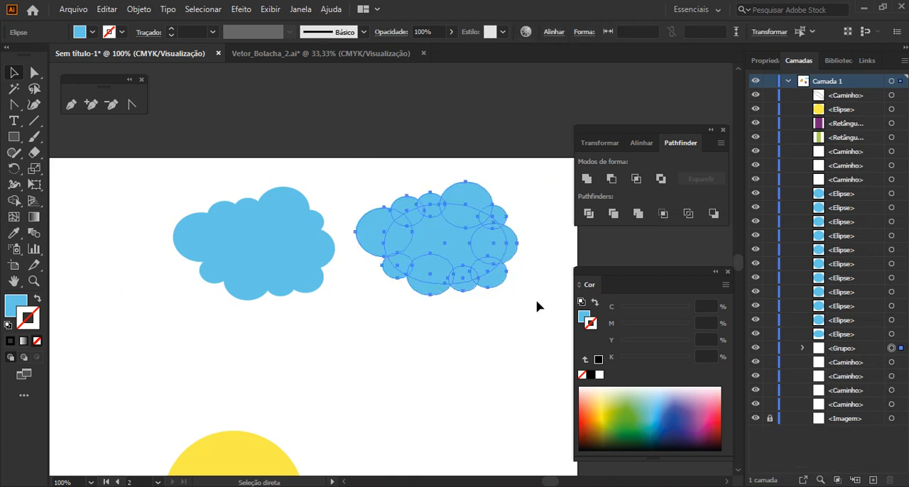
Give the grouped second cloud an orange-red stroke picked from the colour spectrum, and deselect it
{"action": "left_click", "coordinate": [524, 137]}
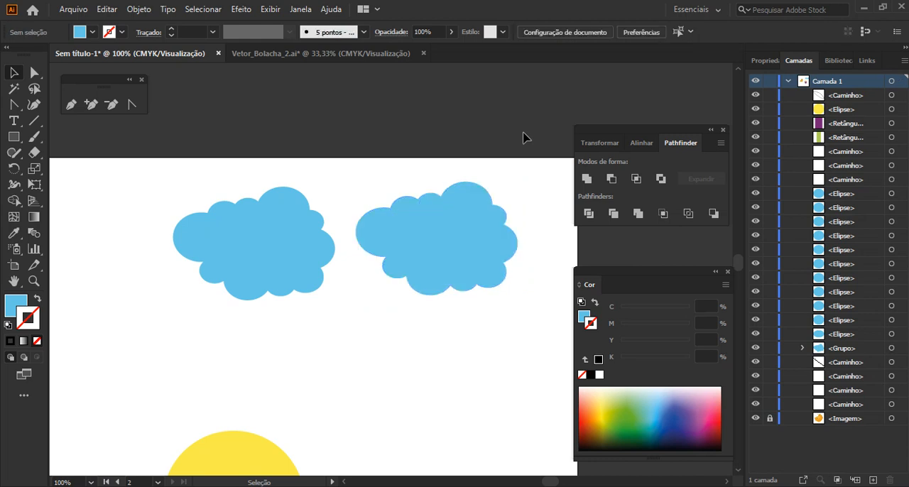
{"action": "left_click", "coordinate": [484, 216]}
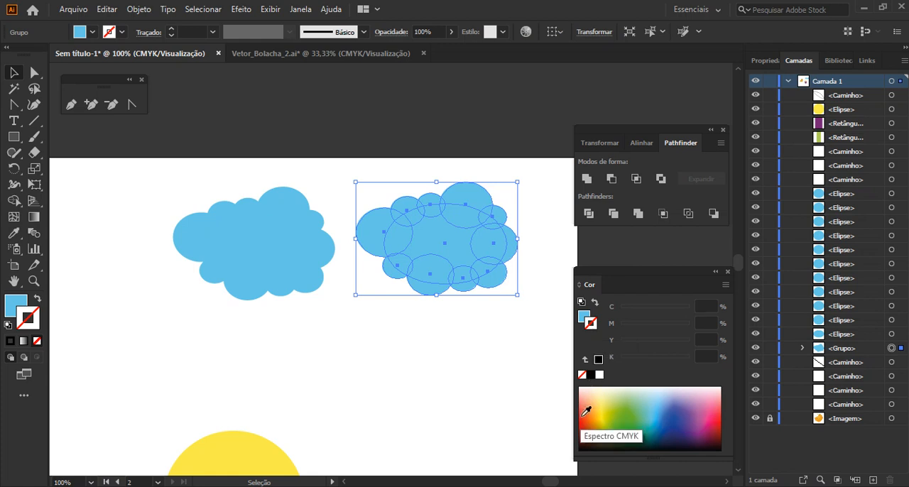
{"action": "left_click", "coordinate": [585, 405]}
{"action": "left_click", "coordinate": [495, 389]}
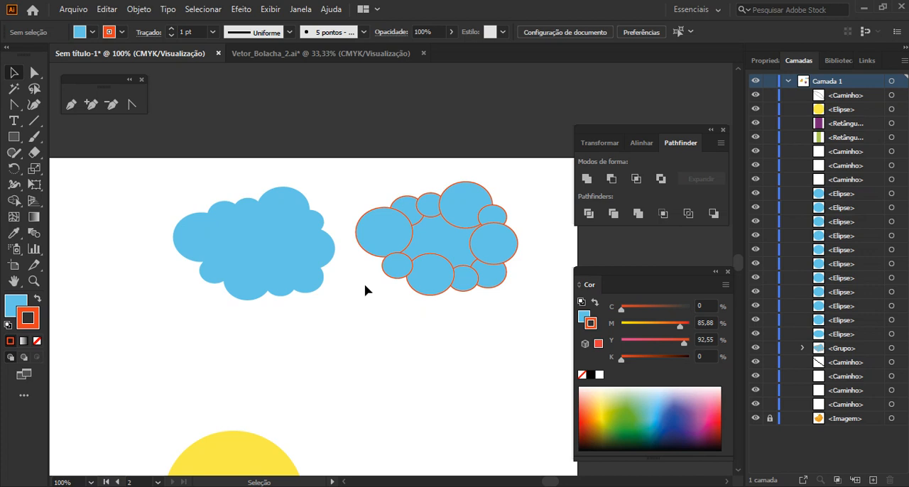
Select the outlined second cloud group and delete it
{"action": "left_click_drag", "start_coordinate": [349, 147], "coordinate": [553, 334]}
{"action": "key", "text": "Delete"}
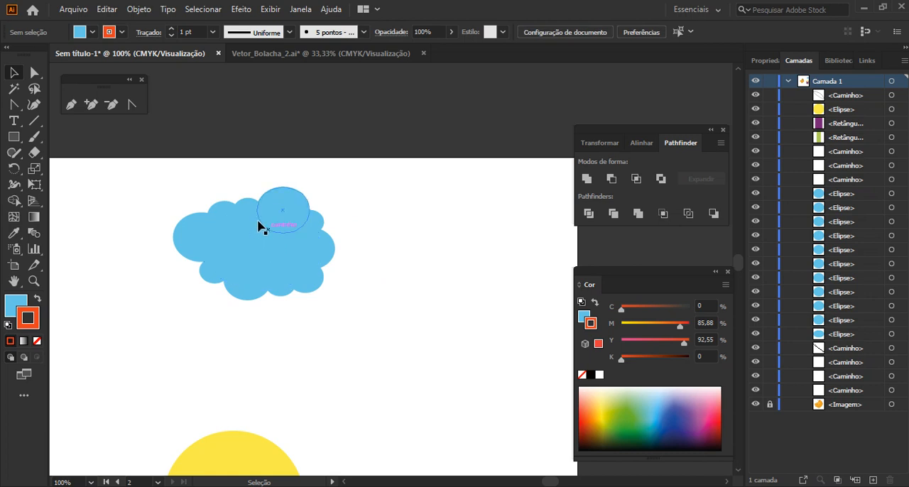
Select all the ellipses of the remaining blue cloud and merge them into one shape with Pathfinder Unite
{"action": "scroll", "coordinate": [195, 209], "scroll_direction": "up", "scroll_amount": 1}
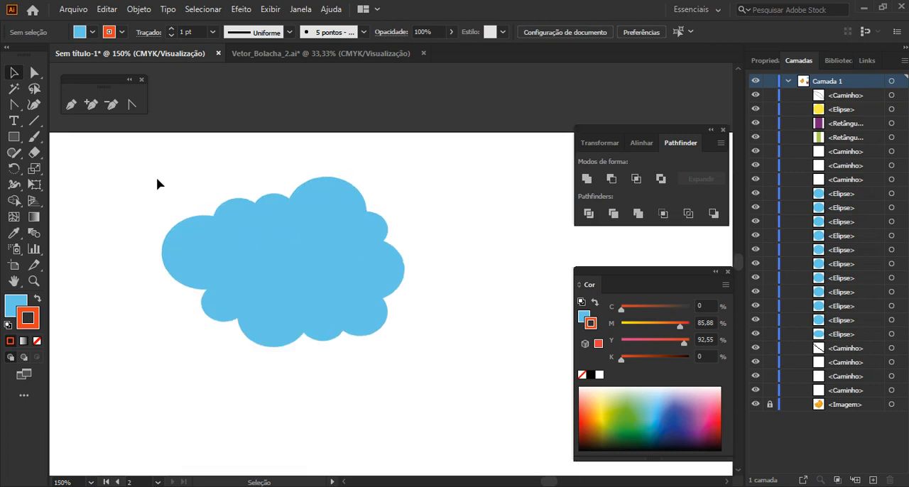
{"action": "left_click_drag", "start_coordinate": [171, 164], "coordinate": [469, 382]}
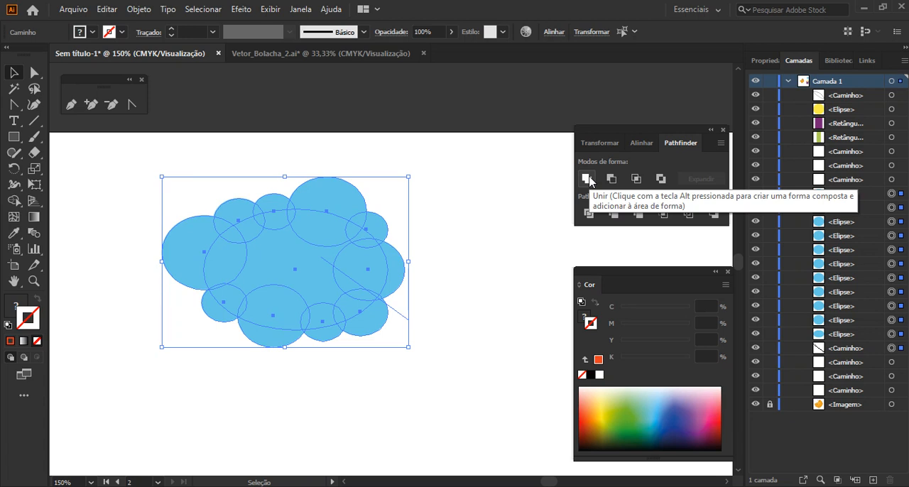
{"action": "left_click", "coordinate": [587, 178]}
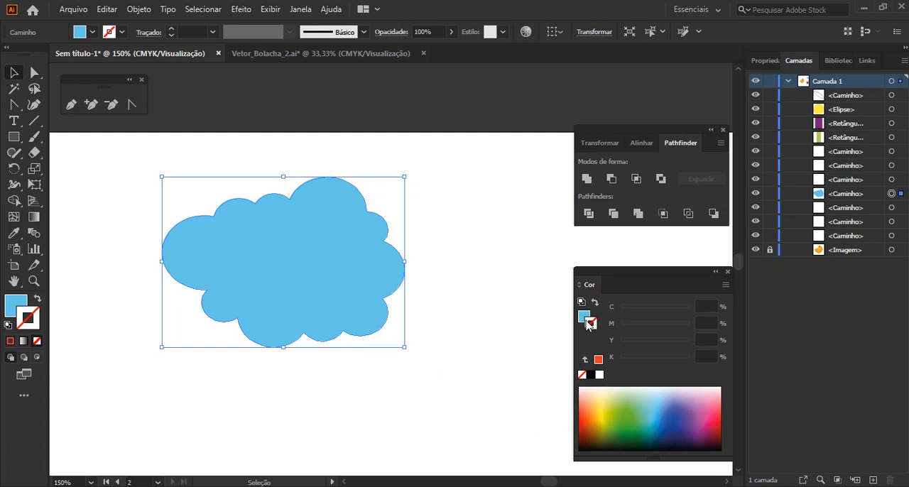
Apply a green 3 pt stroke to the merged cloud and deselect it
{"action": "left_click", "coordinate": [627, 426]}
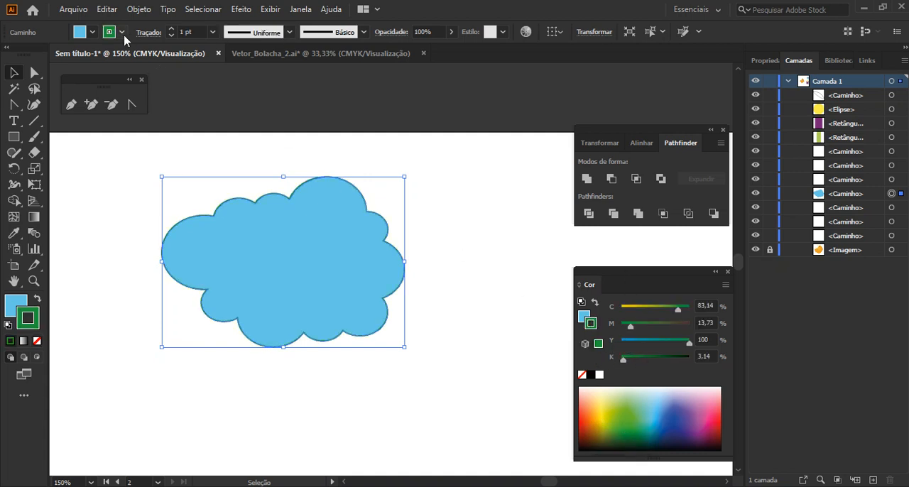
{"action": "double_click", "coordinate": [190, 31]}
{"action": "type", "text": "3"}
{"action": "key", "text": "Return"}
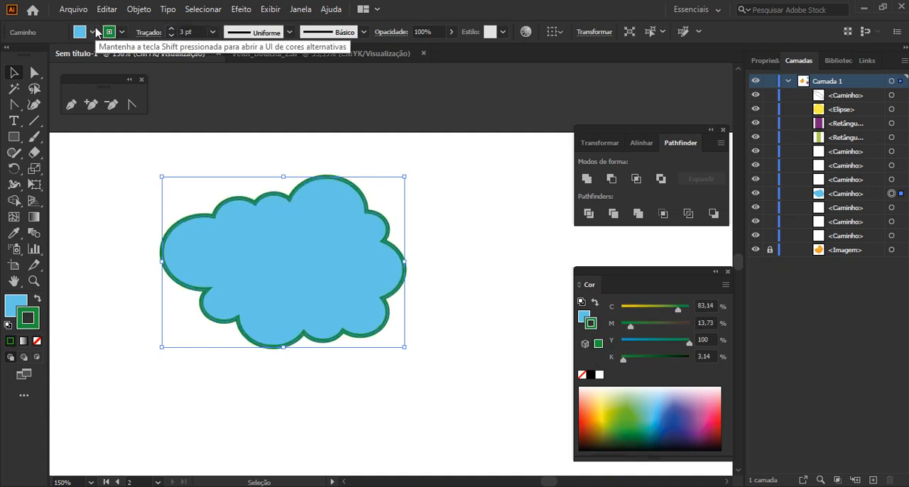
{"action": "left_click", "coordinate": [474, 214]}
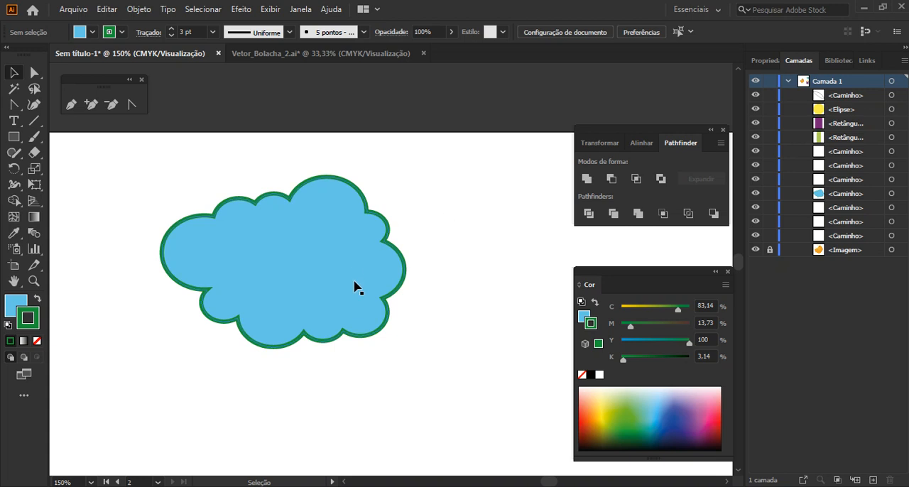
Move the popsicle's purple rectangle sideways away from the yellow circle, and undo the move
{"action": "scroll", "coordinate": [355, 287], "scroll_direction": "down", "scroll_amount": 8}
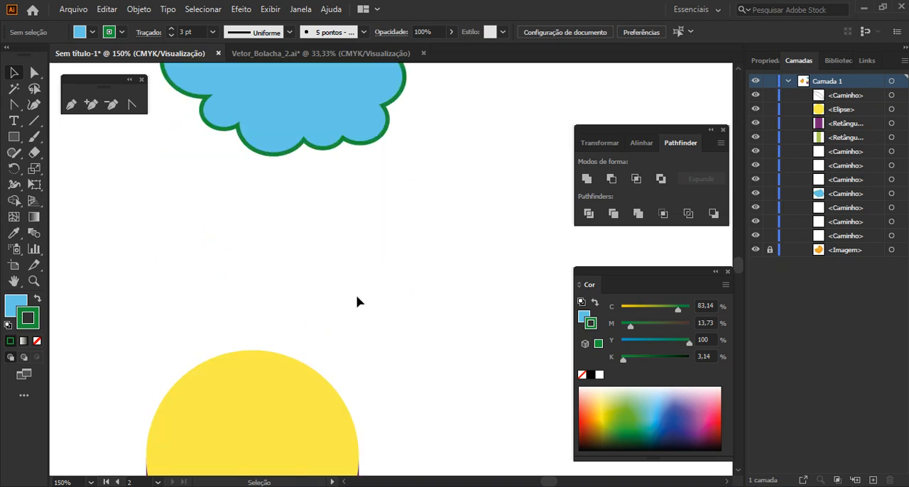
{"action": "scroll", "coordinate": [358, 308], "scroll_direction": "down", "scroll_amount": 1}
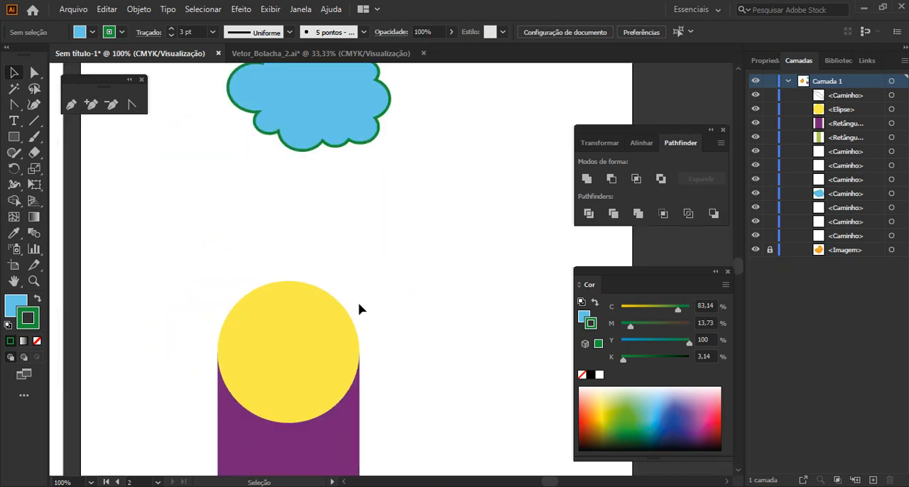
{"action": "scroll", "coordinate": [359, 308], "scroll_direction": "down", "scroll_amount": 1}
{"action": "scroll", "coordinate": [361, 307], "scroll_direction": "down", "scroll_amount": 5}
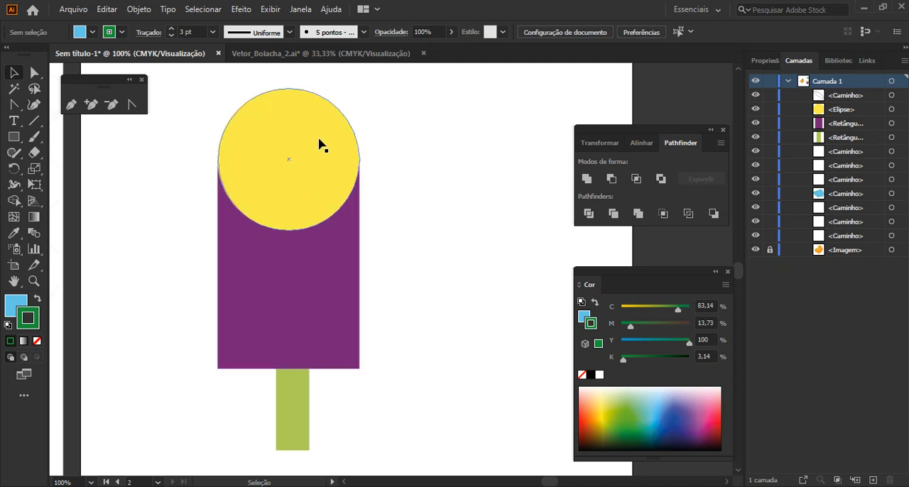
{"action": "left_click_drag", "start_coordinate": [279, 278], "coordinate": [399, 284]}
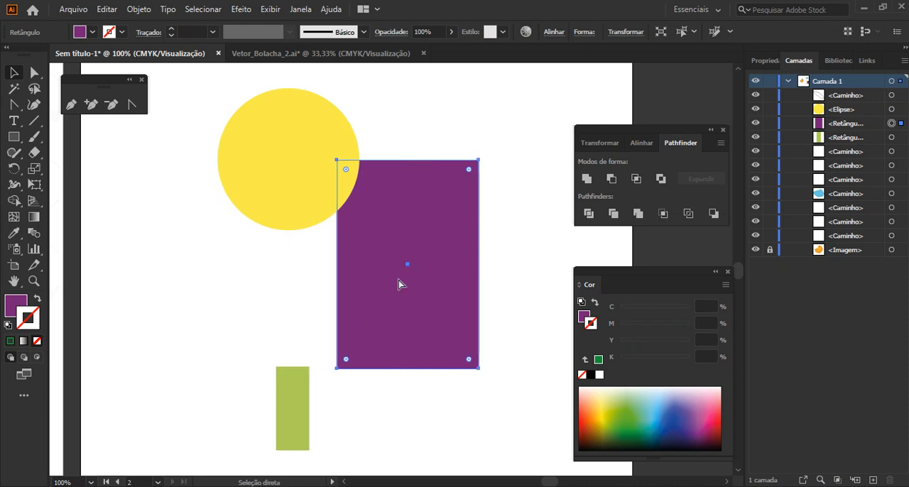
{"action": "key", "text": "ctrl+z"}
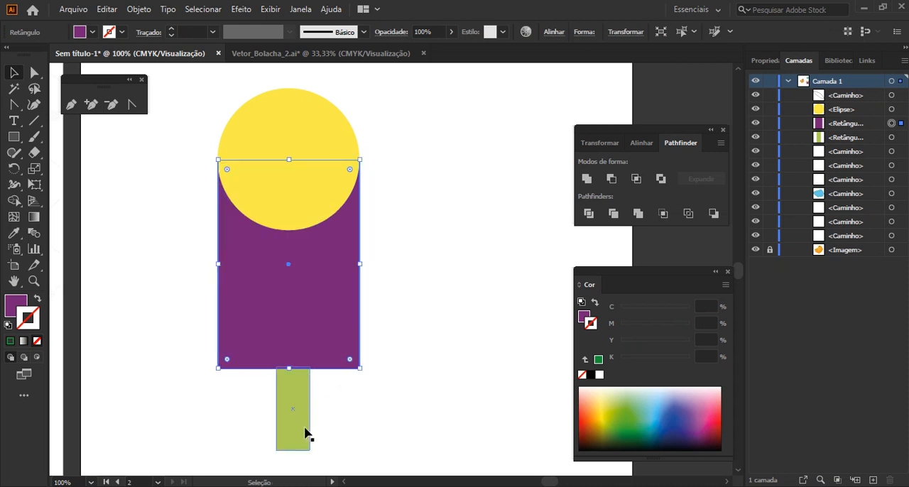
Select the popsicle's yellow circle and purple rectangle, combine them with Pathfinder Unite, and undo the merge
{"action": "left_click", "coordinate": [288, 108]}
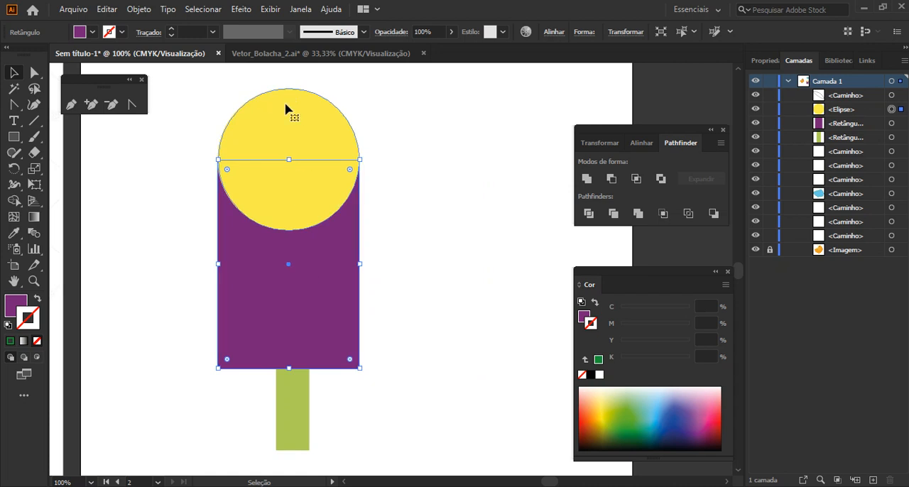
{"action": "left_click", "coordinate": [306, 262], "text": "shift"}
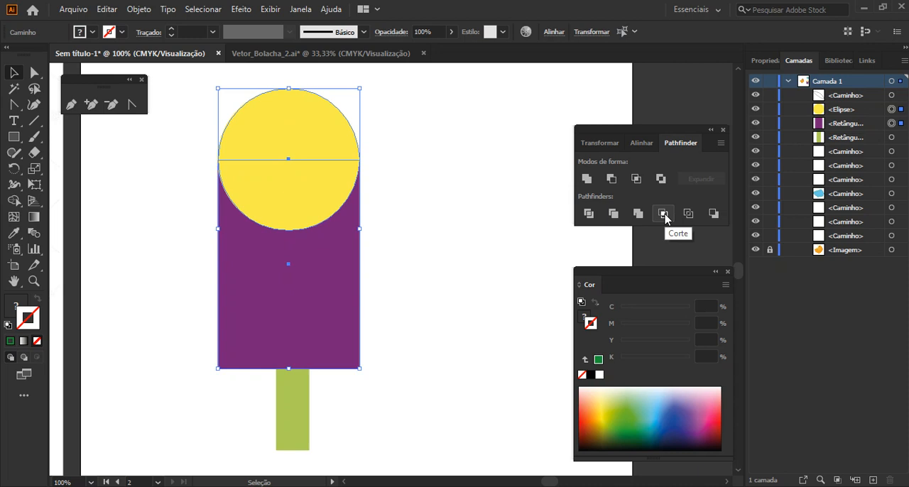
{"action": "left_click", "coordinate": [587, 181]}
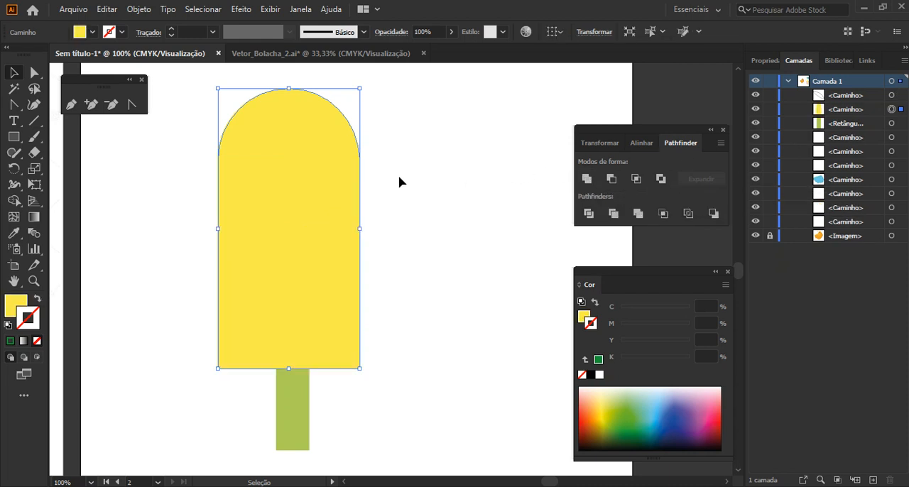
{"action": "key", "text": "ctrl+z"}
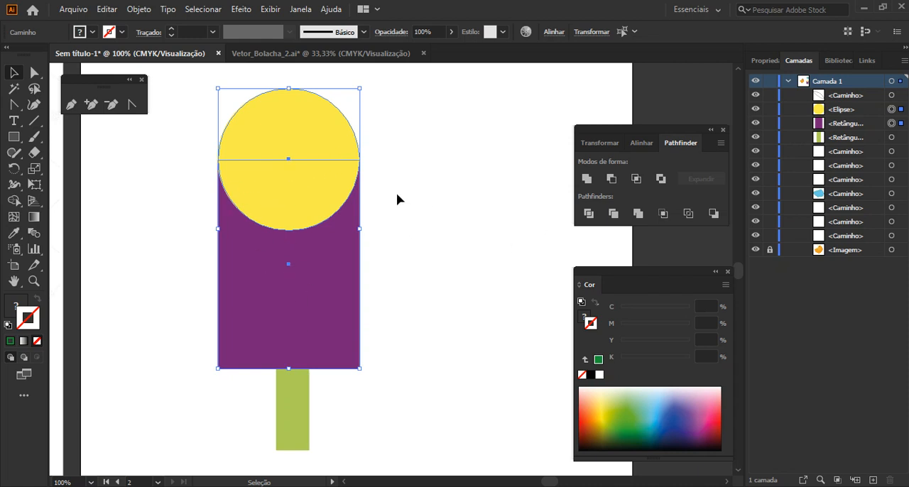
Cut the yellow circle out of the purple rectangle with Pathfinder Minus Front, and undo the cut
{"action": "left_click", "coordinate": [612, 179]}
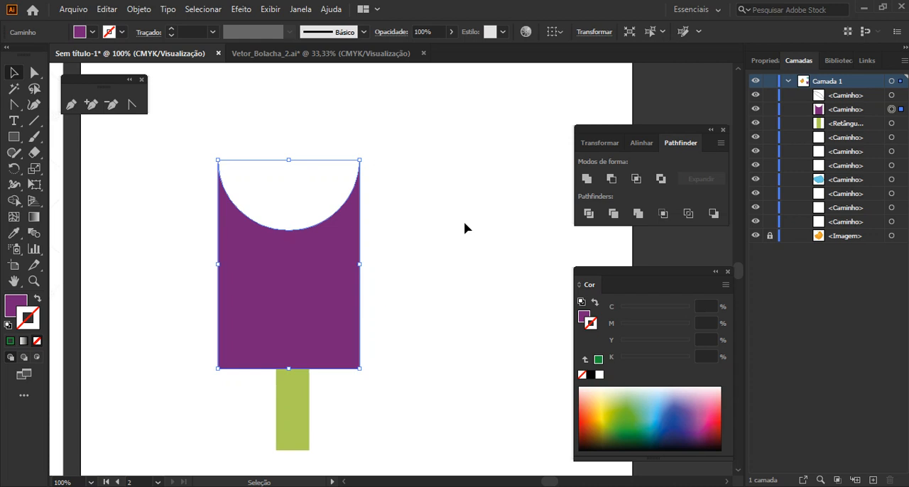
{"action": "key", "text": "a"}
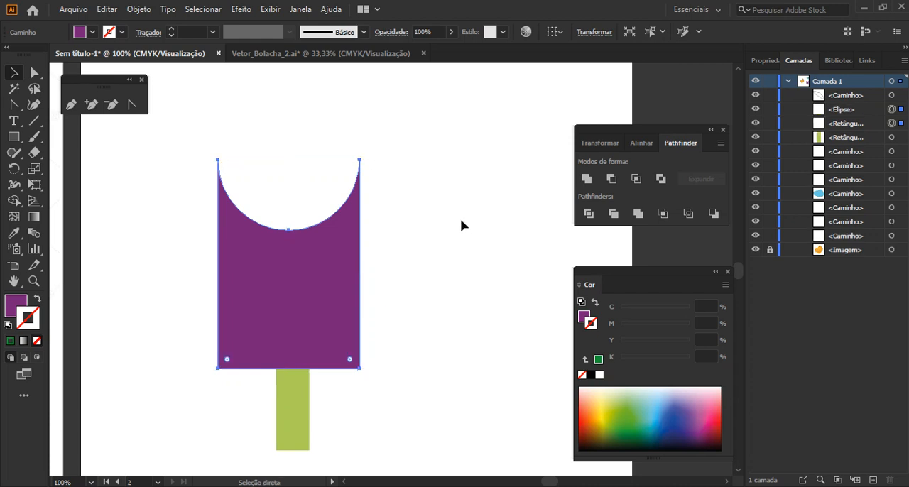
{"action": "key", "text": "ctrl+z"}
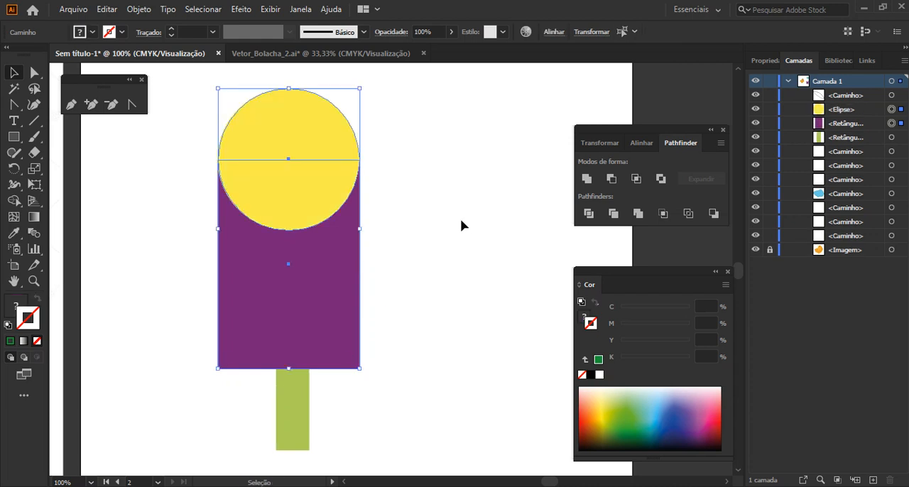
Reduce the circle and rectangle to their overlapping area with Pathfinder Intersect, and undo the operation
{"action": "left_click", "coordinate": [636, 182]}
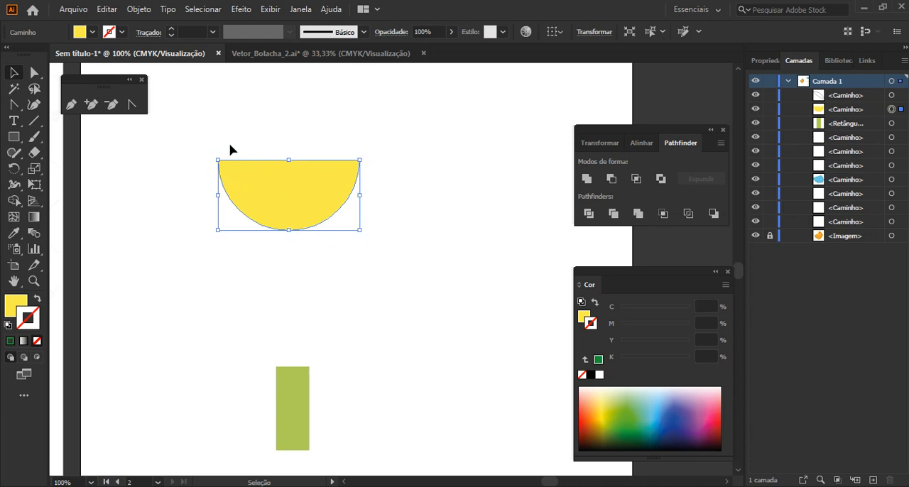
{"action": "key", "text": "ctrl+z"}
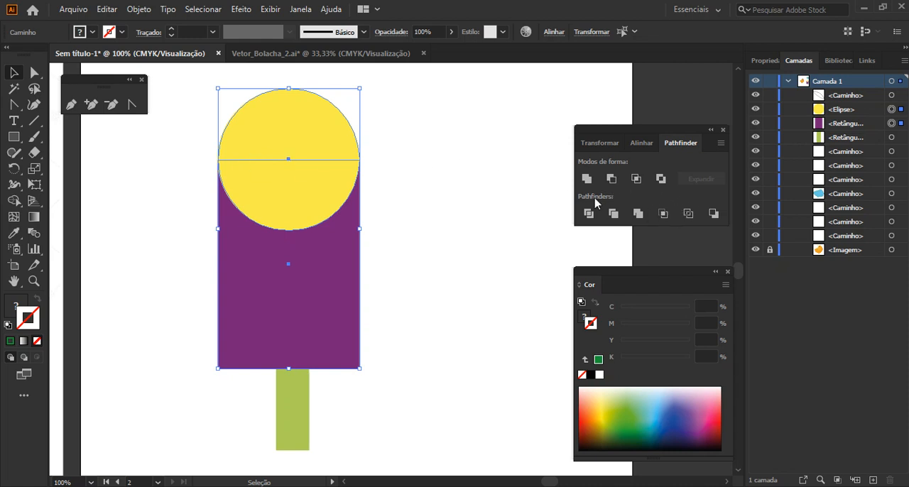
Apply Pathfinder Exclude to the circle and rectangle, ungroup the result, and move the upper half-circle away from the body
{"action": "left_click", "coordinate": [663, 184]}
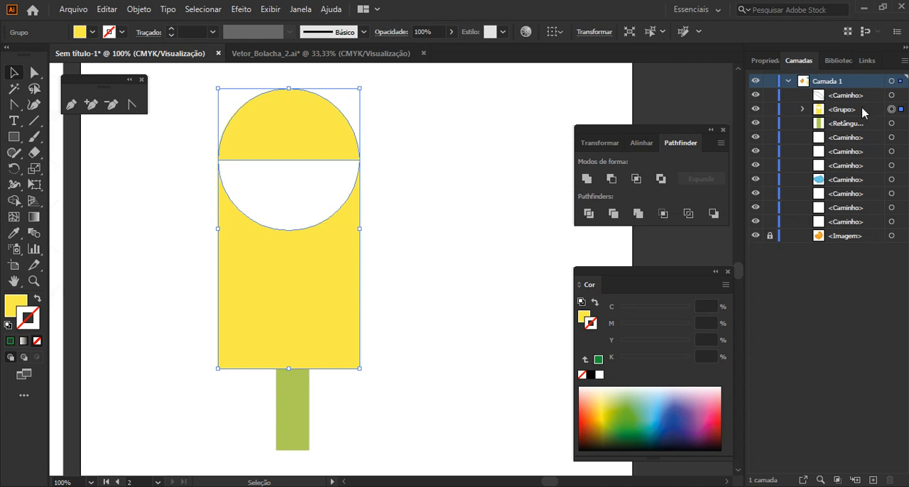
{"action": "right_click", "coordinate": [269, 154]}
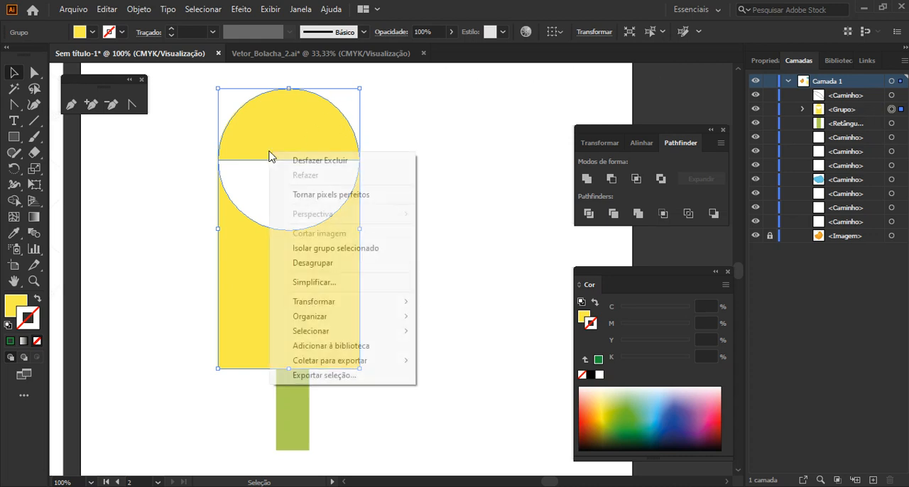
{"action": "left_click", "coordinate": [311, 262]}
{"action": "key", "text": "ctrl+shift+a"}
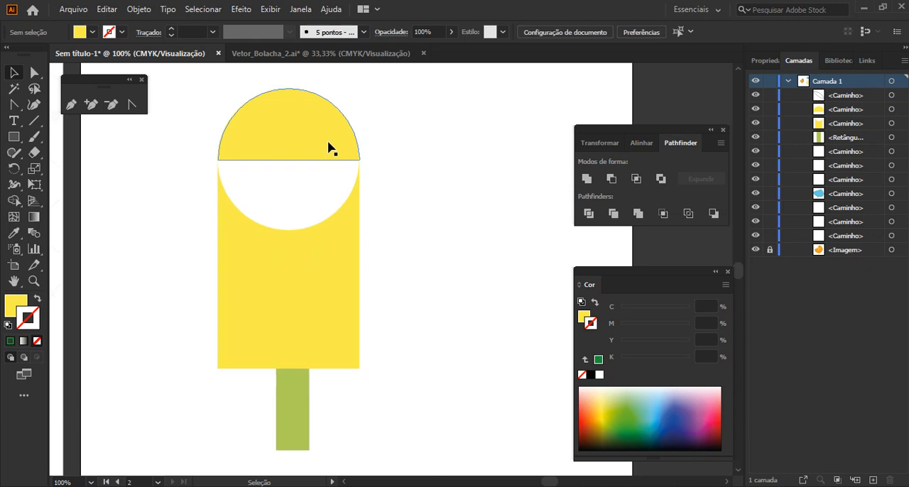
{"action": "left_click_drag", "start_coordinate": [332, 147], "coordinate": [381, 143]}
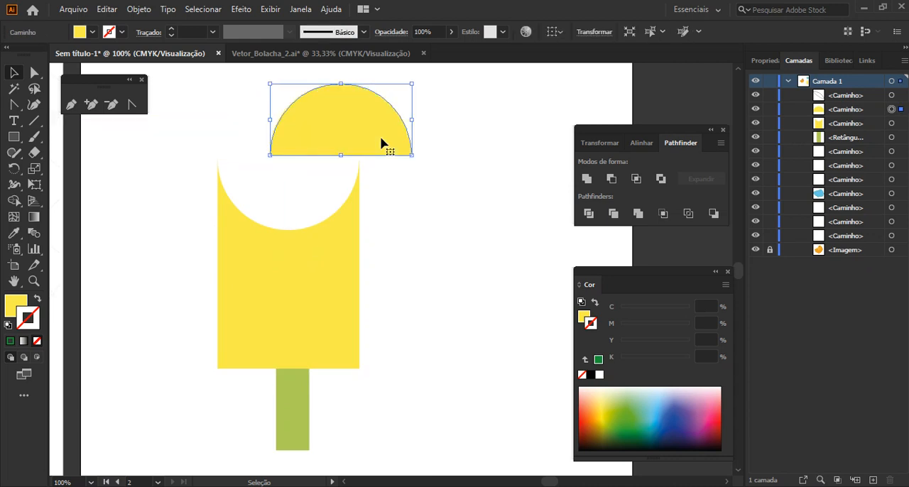
Undo the half-circle move, the ungrouping and the Exclude operation on the popsicle shapes
{"action": "key", "text": "ctrl+z"}
{"action": "key", "text": "ctrl+z"}
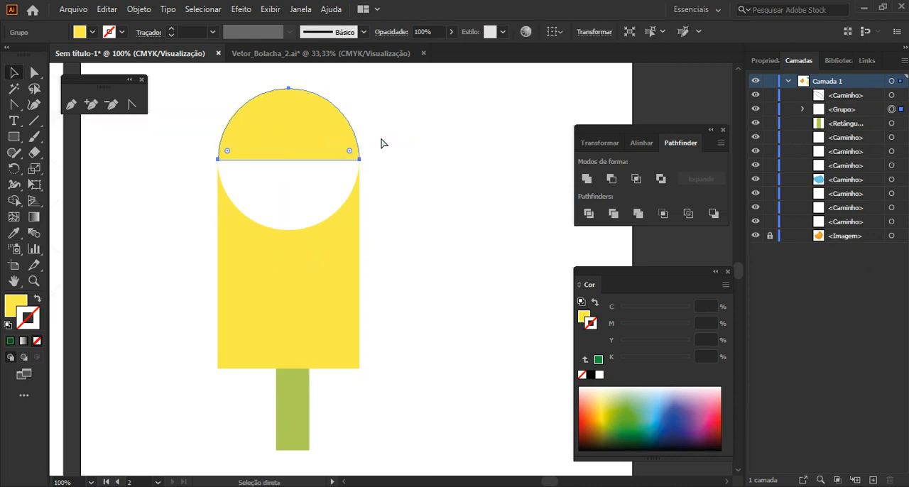
{"action": "key", "text": "ctrl+z"}
{"action": "key", "text": "ctrl+z"}
{"action": "key", "text": "ctrl+z"}
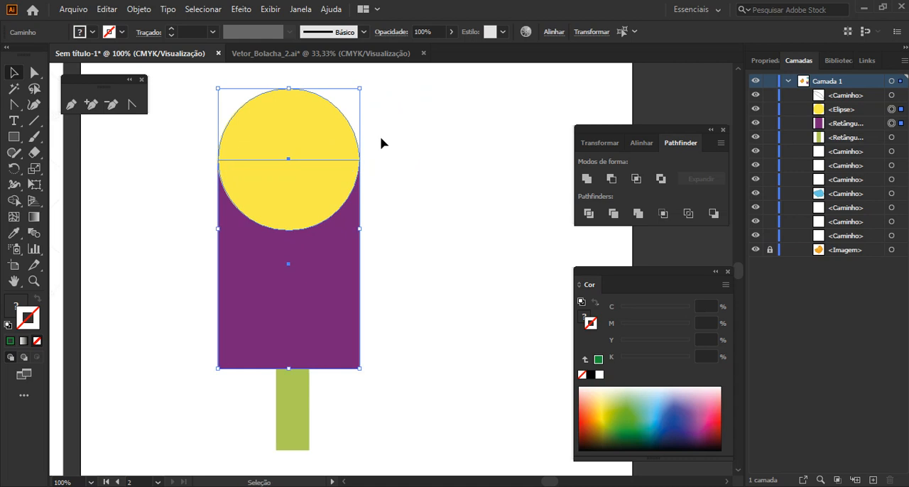
Split the circle and rectangle into separate pieces with Pathfinder Divide, and ungroup the pieces
{"action": "left_click", "coordinate": [593, 221]}
{"action": "right_click", "coordinate": [313, 137]}
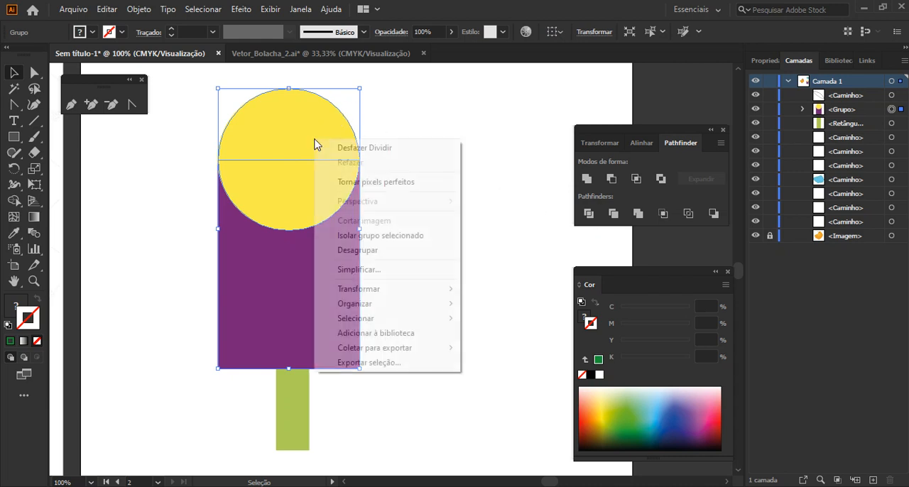
{"action": "left_click", "coordinate": [377, 252]}
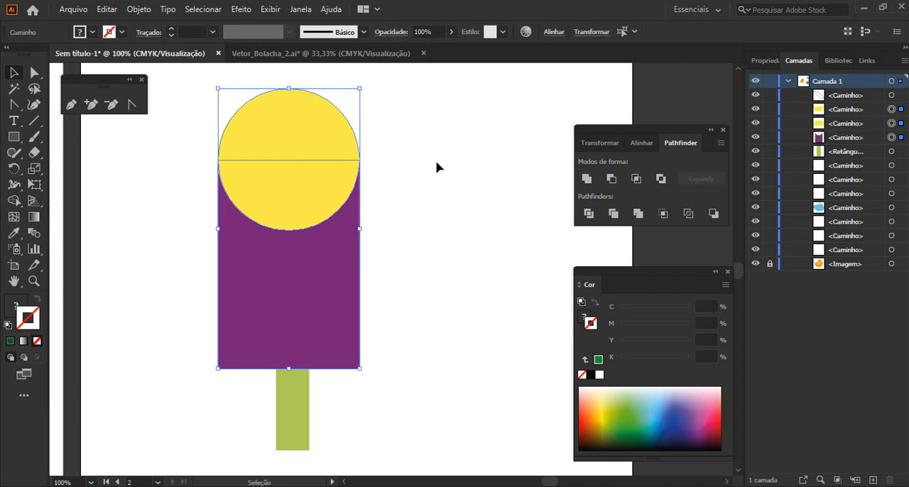
Pull the two yellow half-circles and the notched purple body apart, and undo the moves
{"action": "left_click_drag", "start_coordinate": [357, 138], "coordinate": [406, 186]}
{"action": "left_click_drag", "start_coordinate": [339, 272], "coordinate": [384, 293]}
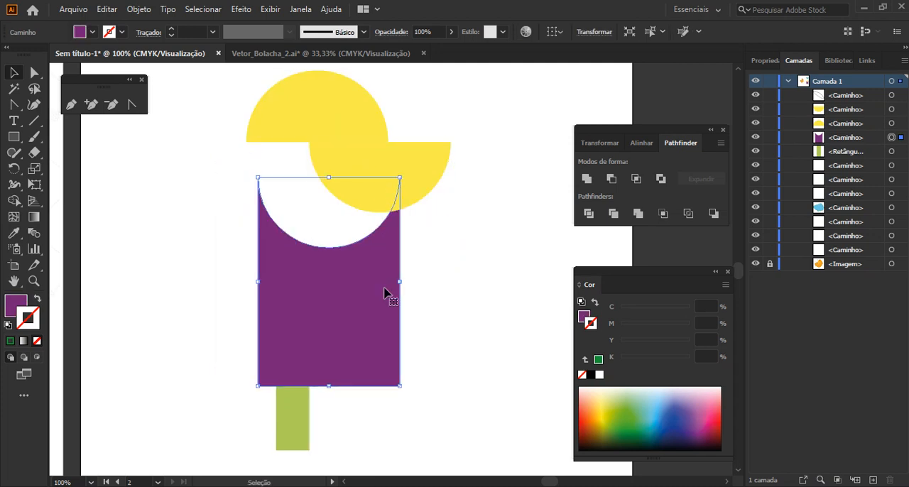
{"action": "key", "text": "ctrl+z"}
{"action": "key", "text": "ctrl+z"}
{"action": "key", "text": "ctrl+z"}
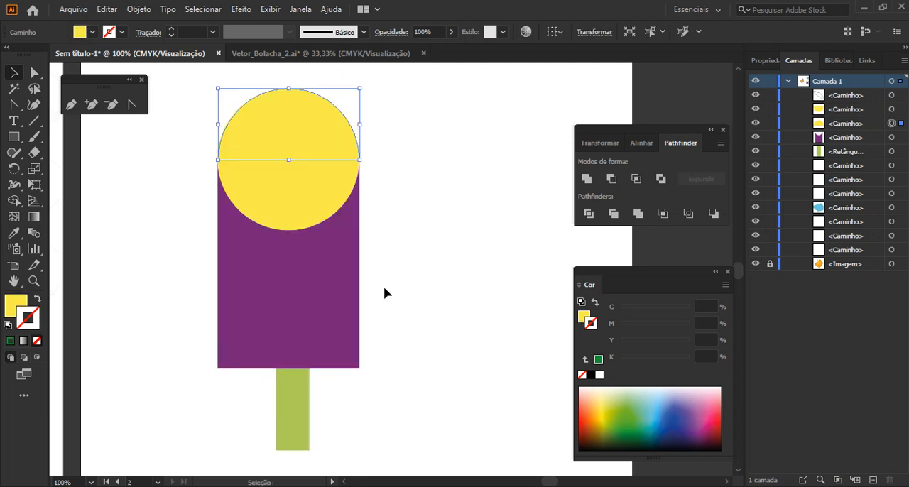
{"action": "key", "text": "a"}
{"action": "key", "text": "ctrl+z"}
{"action": "key", "text": "ctrl+z"}
{"action": "key", "text": "ctrl+z"}
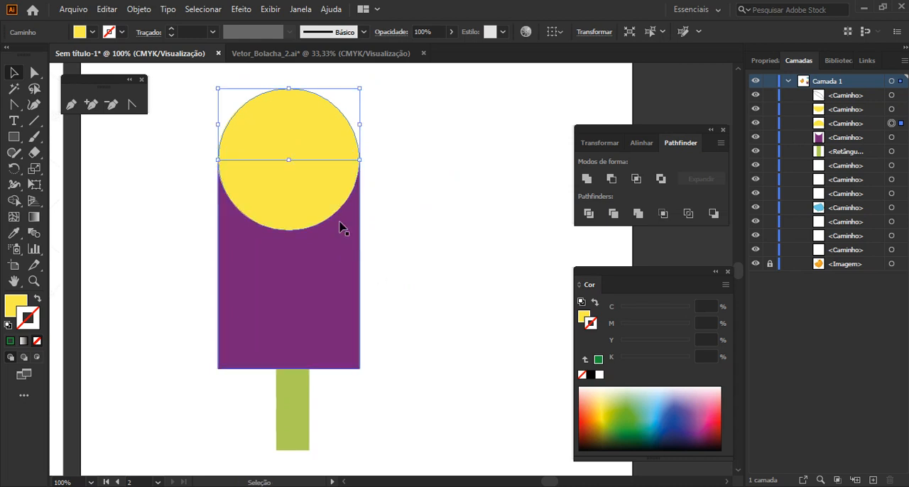
Replace the Divide on the circle and purple rectangle with Pathfinder Trim, and ungroup the result
{"action": "key", "text": "v"}
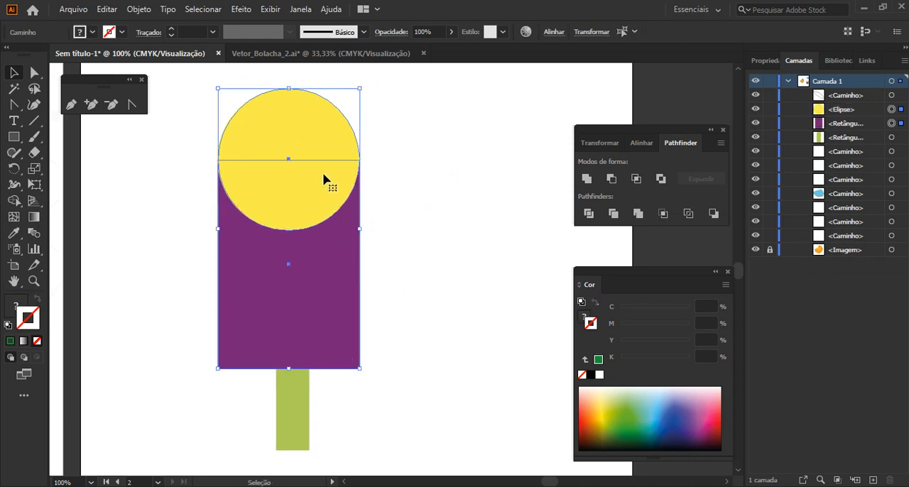
{"action": "left_click", "coordinate": [612, 213]}
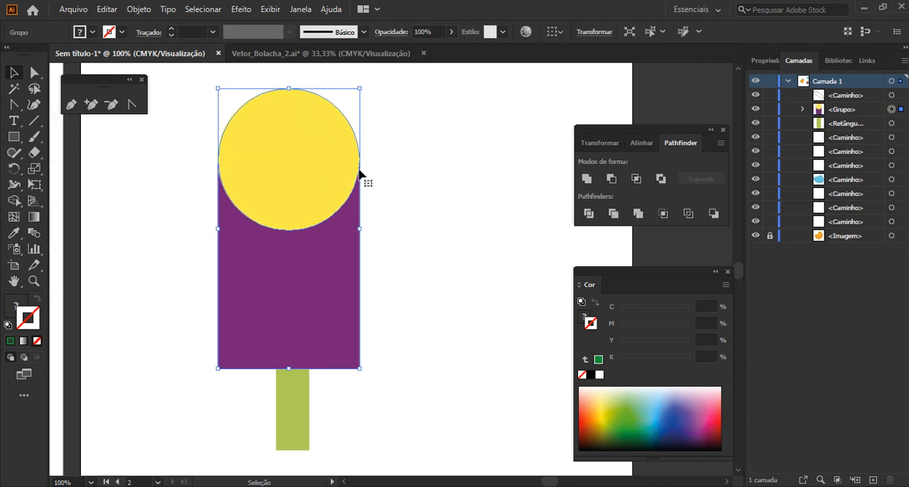
{"action": "right_click", "coordinate": [312, 169]}
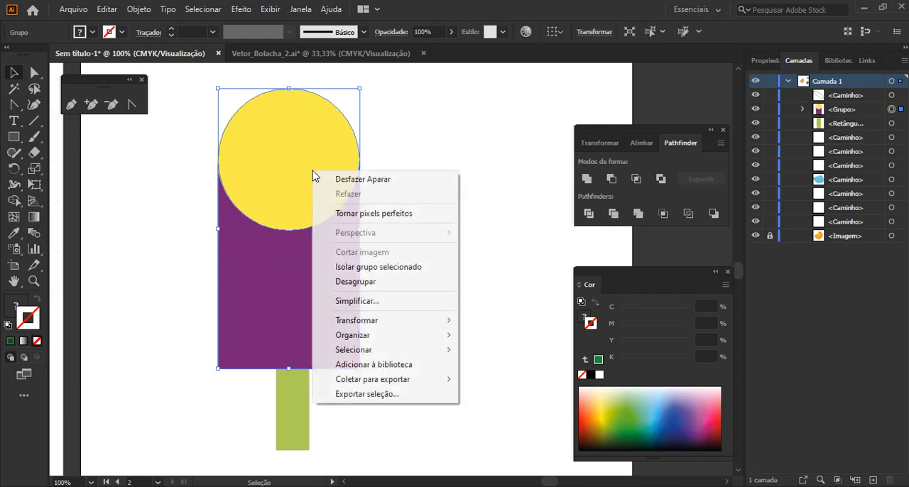
{"action": "left_click", "coordinate": [368, 281]}
{"action": "left_click", "coordinate": [440, 217]}
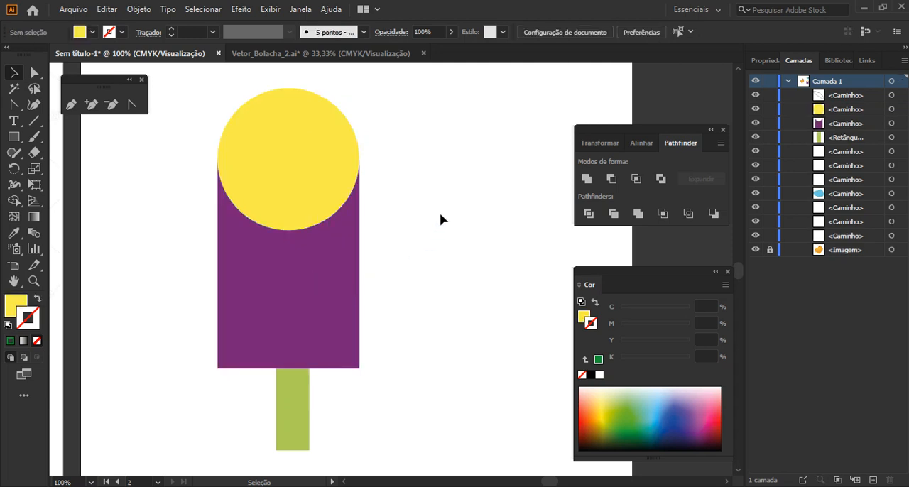
Try moving the yellow circle off the notched purple body and placing it below that body in the layer order, undoing both changes
{"action": "left_click_drag", "start_coordinate": [323, 169], "coordinate": [456, 151]}
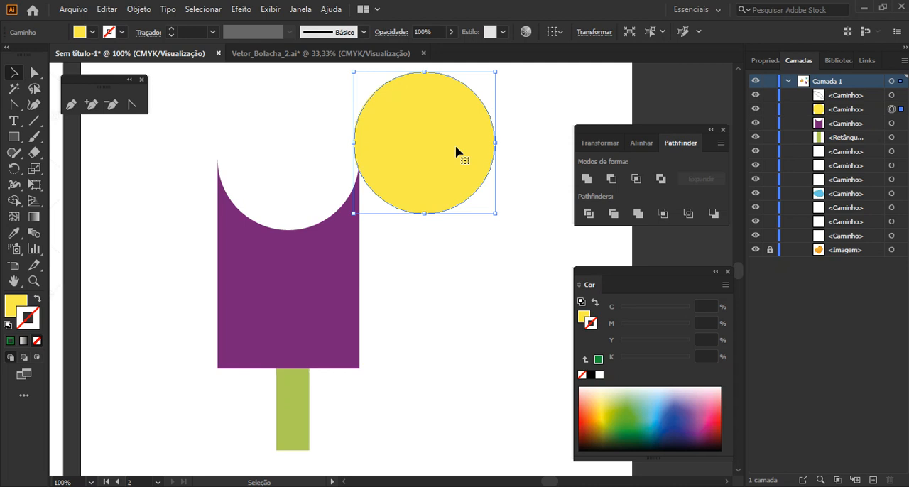
{"action": "key", "text": "ctrl+z"}
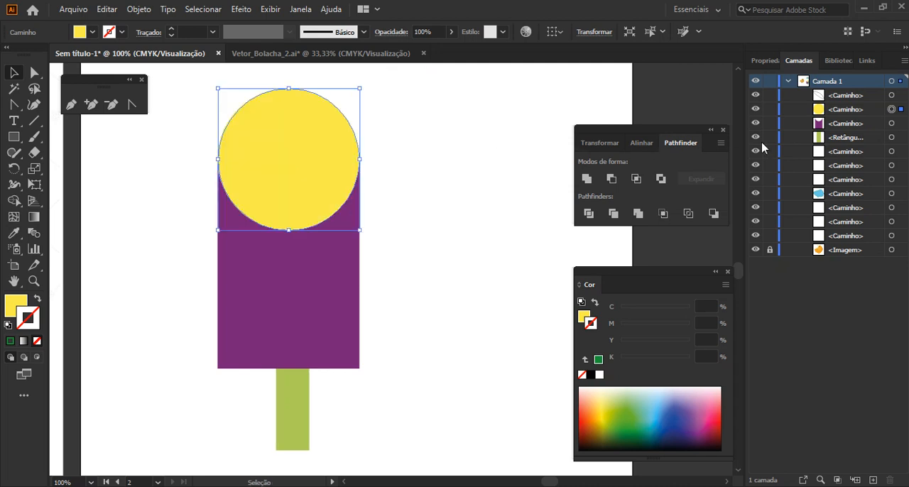
{"action": "left_click", "coordinate": [838, 116]}
{"action": "left_click_drag", "start_coordinate": [839, 116], "coordinate": [843, 128]}
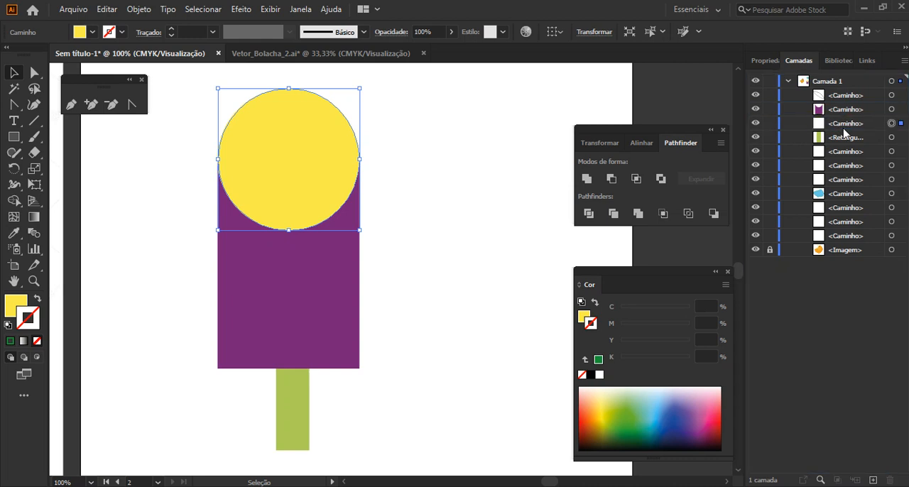
{"action": "key", "text": "ctrl+z"}
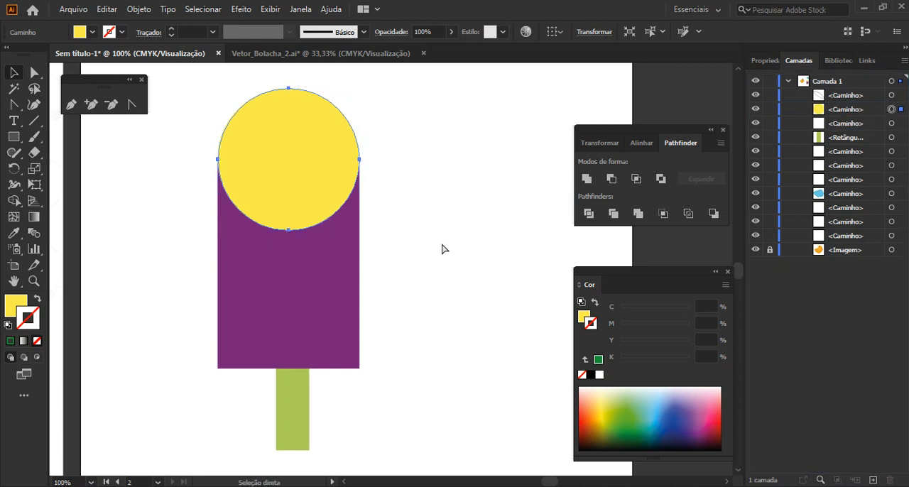
Undo the ungrouping and the Trim, and move the purple rectangle above the yellow ellipse in the layer order
{"action": "key", "text": "ctrl+z"}
{"action": "key", "text": "ctrl+shift+g"}
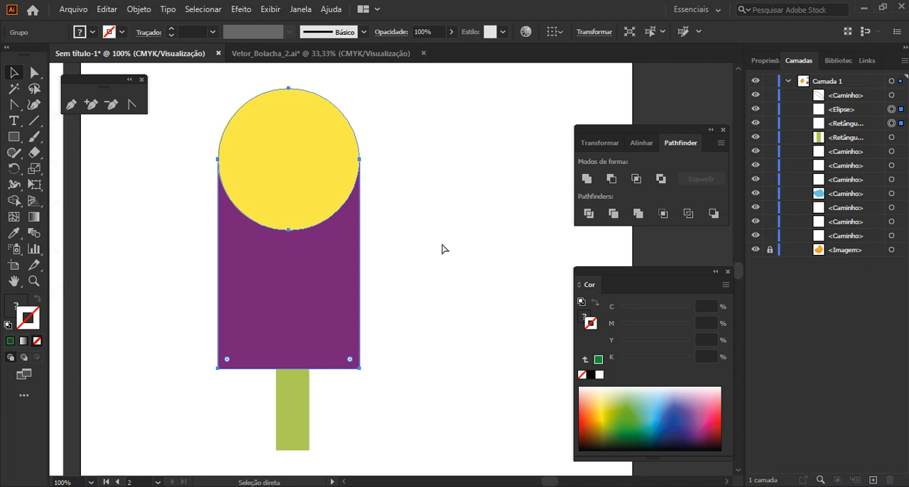
{"action": "key", "text": "v"}
{"action": "left_click_drag", "start_coordinate": [836, 128], "coordinate": [828, 103]}
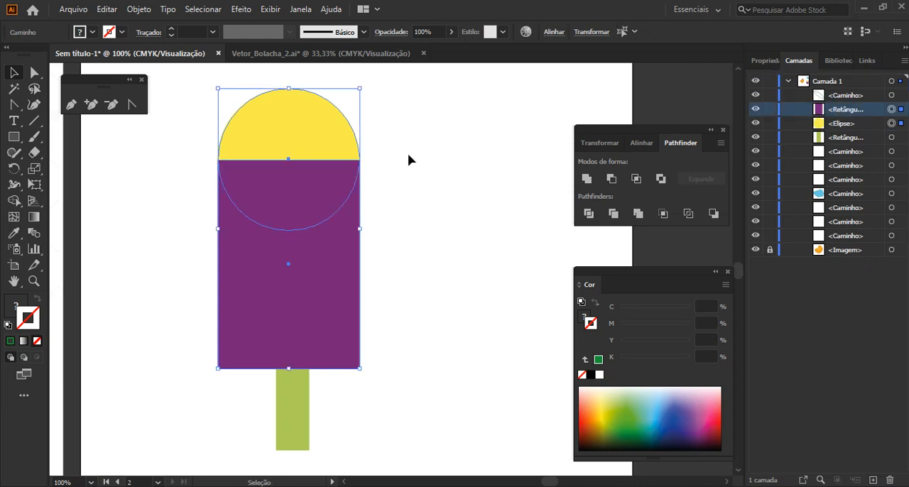
Trim the ellipse with the overlapping rectangle using Pathfinder Trim, and ungroup the result to pull the yellow half-circle away from the body
{"action": "left_click", "coordinate": [613, 214]}
{"action": "right_click", "coordinate": [305, 172]}
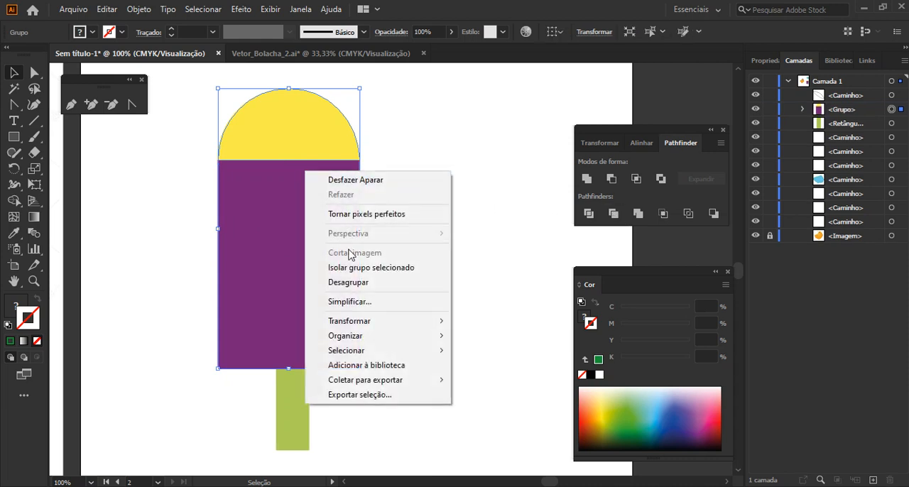
{"action": "left_click", "coordinate": [349, 282]}
{"action": "left_click_drag", "start_coordinate": [310, 147], "coordinate": [381, 120]}
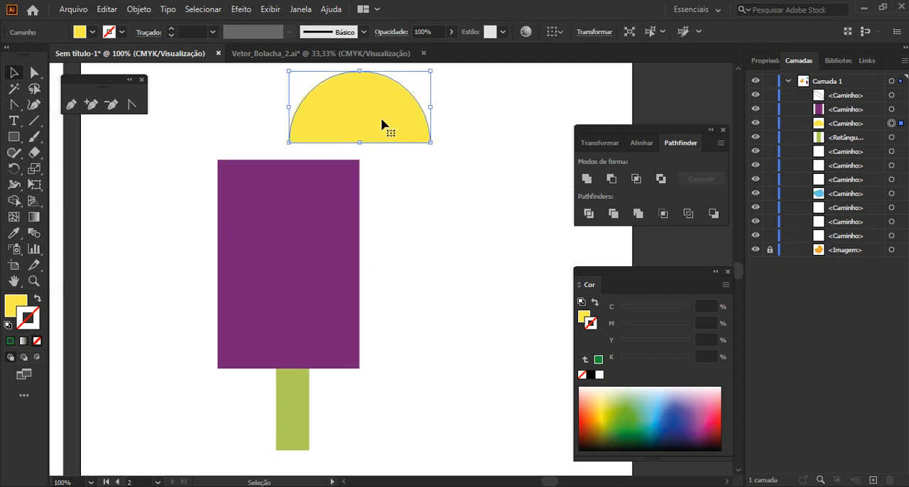